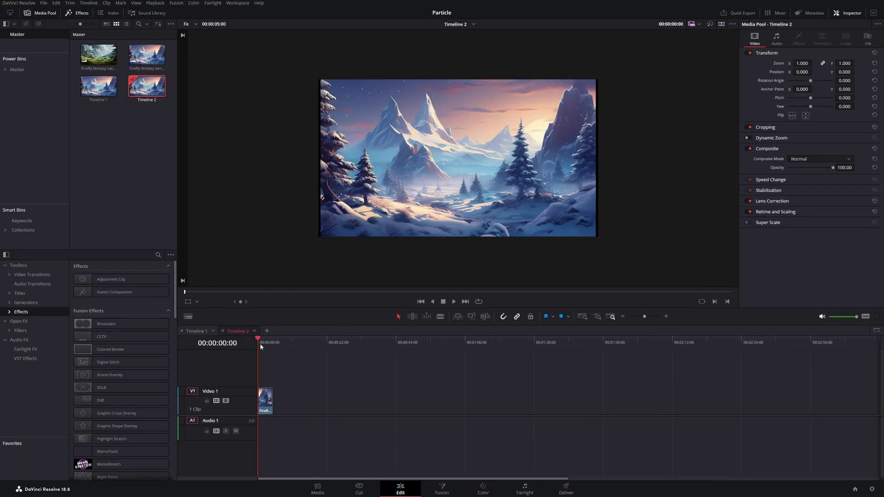
Step: Set the zoom of the winter landscape clip in Timeline 2 to 1.030 so it fills the frame
left_click(267, 411)
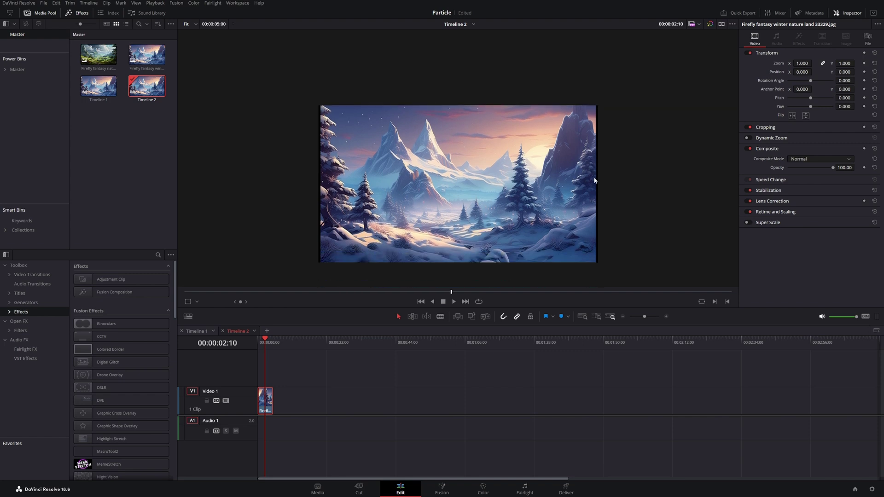
scroll(595, 191, "up", 1)
scroll(594, 191, "up", 1)
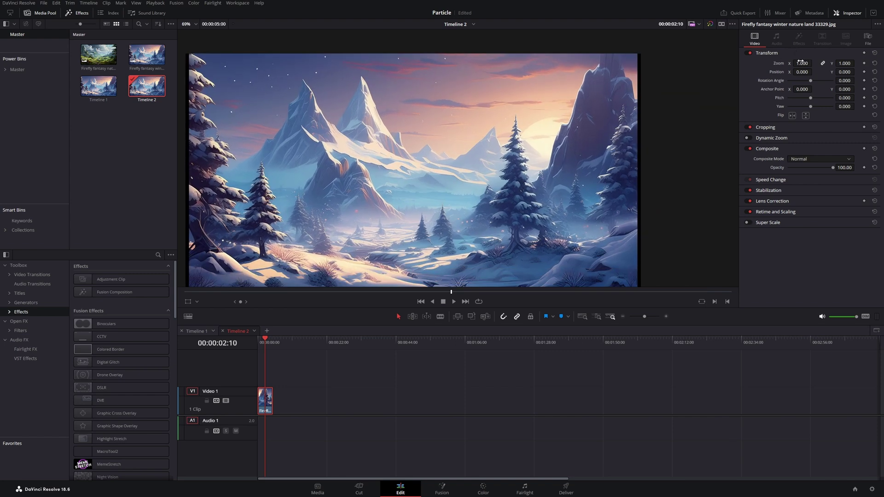
left_click_drag(800, 62, 813, 63)
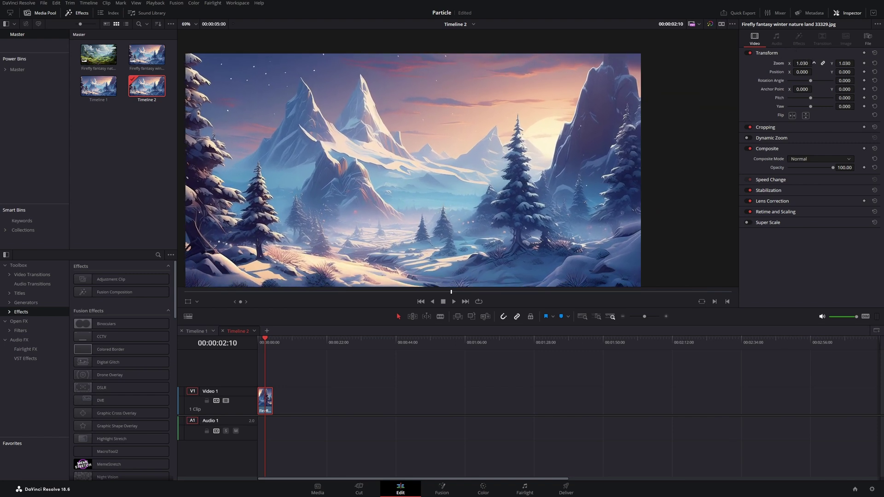
scroll(641, 122, "down", 1)
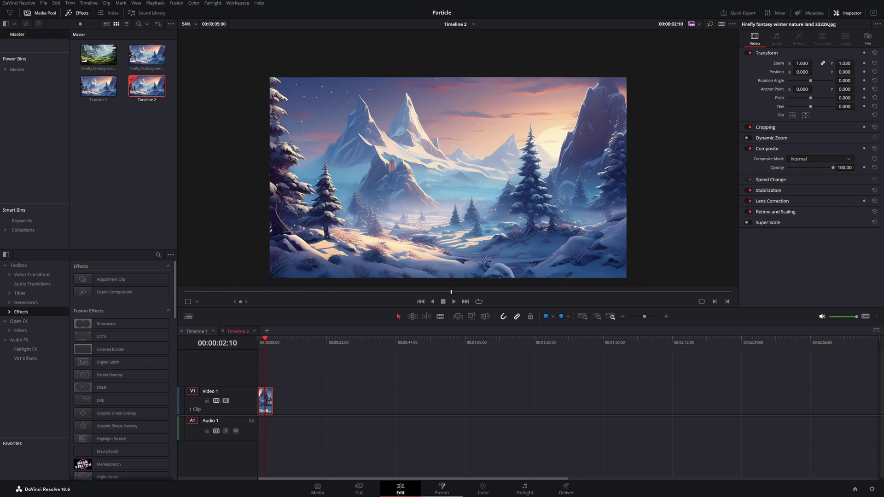
Step: Open the clip's Fusion composition and add a pEmitter node above the MediaIn1–MediaOut1 connection
left_click(441, 490)
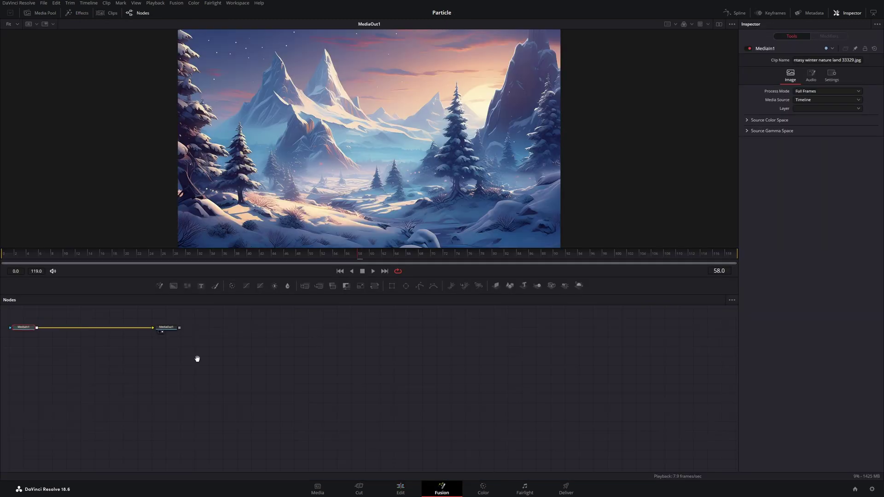
left_click_drag(197, 359, 431, 435)
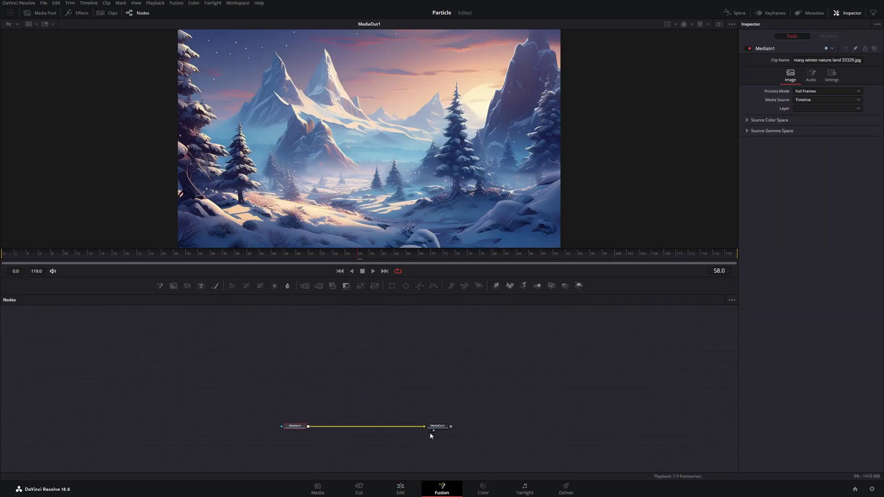
left_click(335, 371)
key("shift+space")
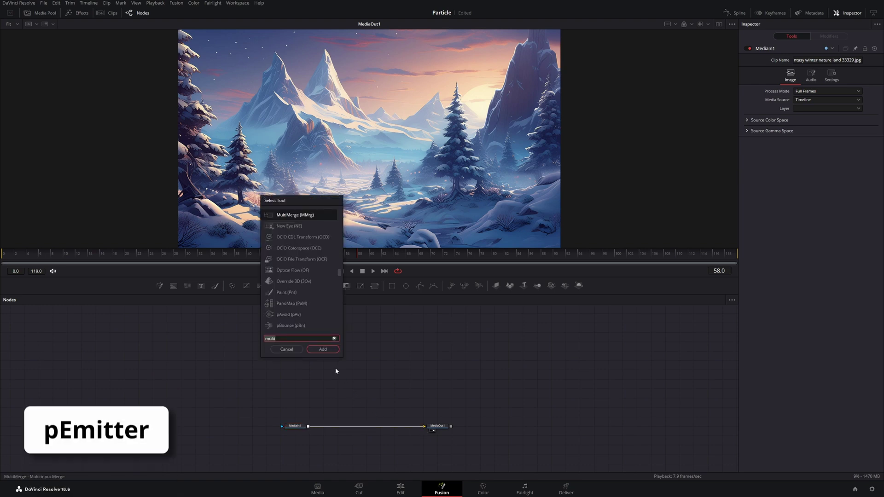
type("pemi")
key("Return")
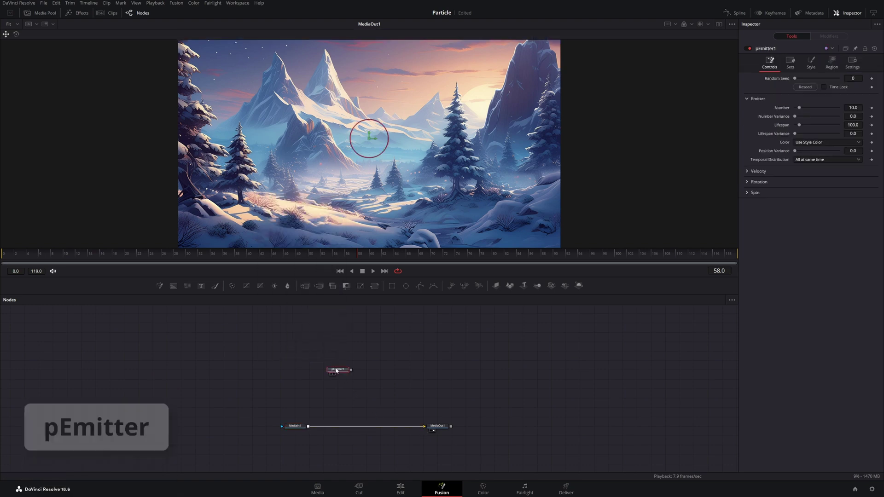
Step: Add a pRender node and place it beside the pEmitter1 node
key("shift+space")
type("pren")
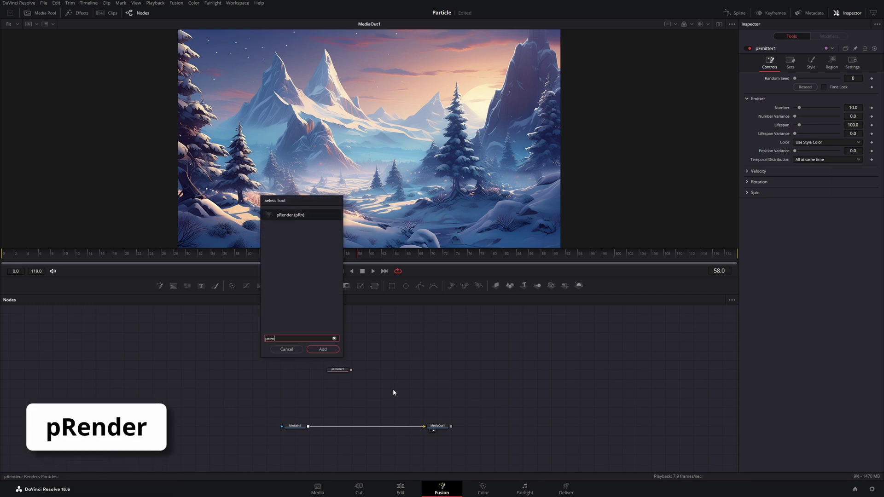
key("Return")
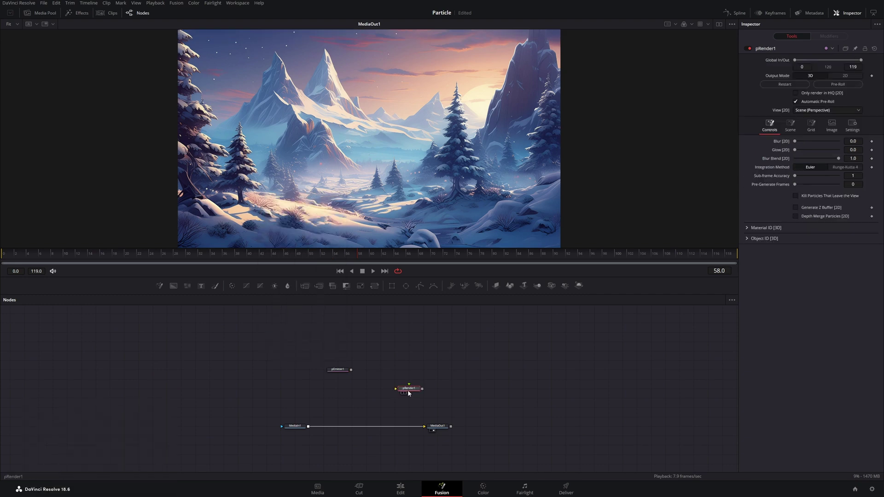
left_click_drag(409, 392, 381, 373)
Step: Add a MultiMerge node and insert it into the connection between MediaIn1 and MediaOut1
key("shift+space")
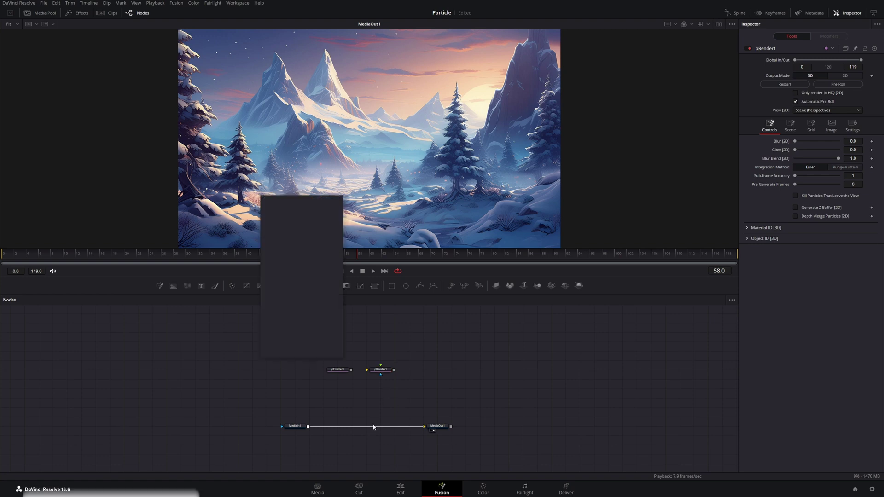
type("mult")
key("Return")
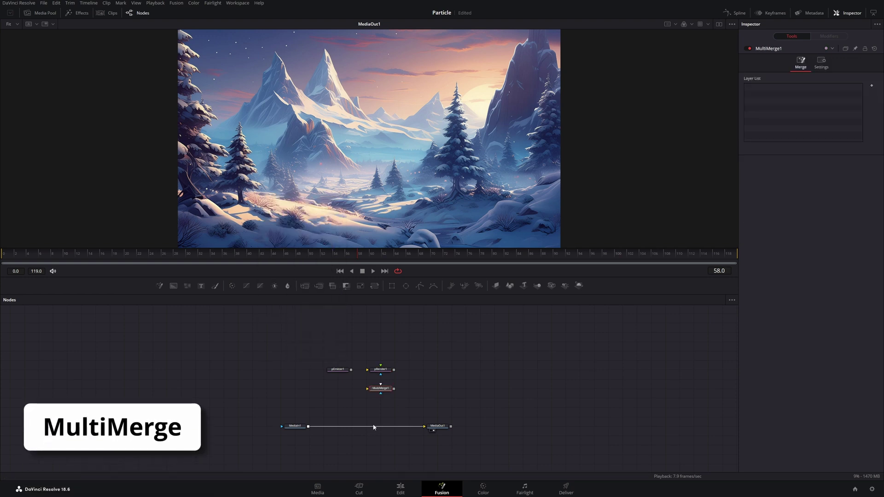
left_click_drag(395, 410, 432, 394)
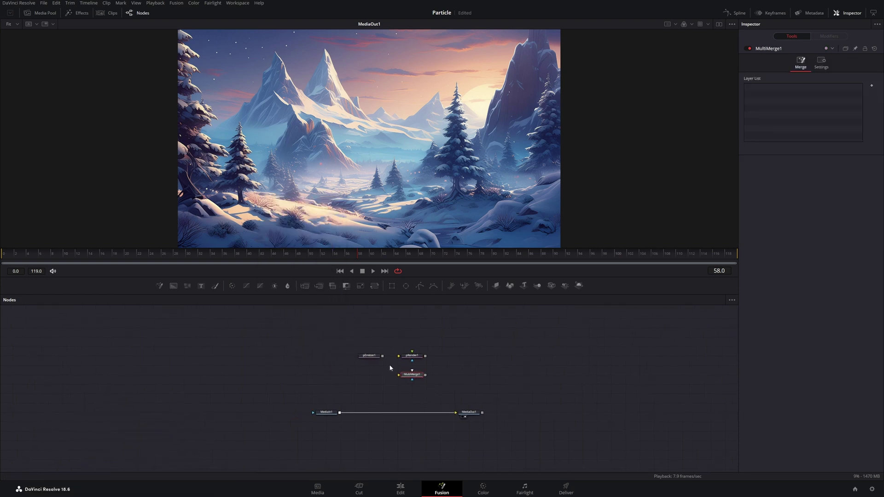
scroll(390, 367, "up", 3)
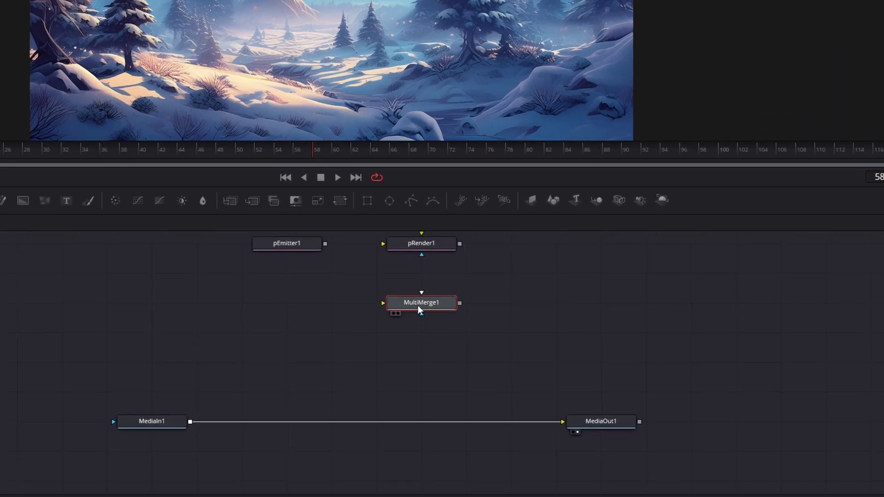
left_click_drag(419, 308, 374, 420)
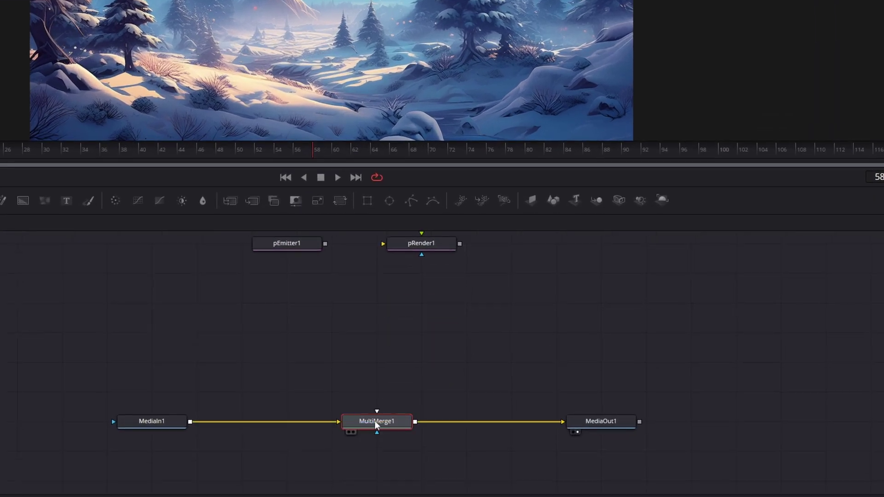
Step: Connect pRender1 to MultiMerge1 and feed pEmitter1's output into pRender1, with pRender1 placed above the merge
scroll(480, 295, "up", 2)
left_click_drag(459, 261, 389, 436)
left_click_drag(414, 266, 369, 327)
left_click_drag(329, 269, 337, 319)
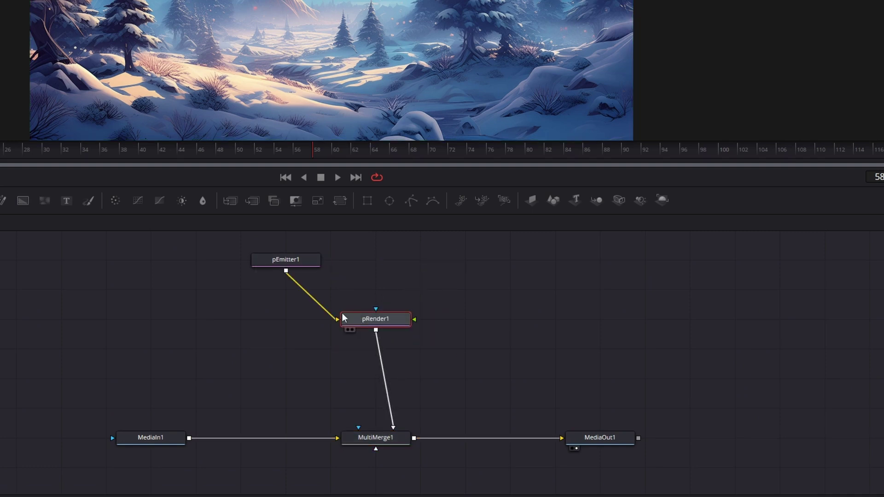
Step: Arrange pEmitter1 and pRender1 in one row above MultiMerge1
left_click_drag(287, 261, 241, 320)
left_click_drag(228, 286, 373, 363)
left_click_drag(387, 322, 432, 321)
left_click(405, 269)
mouse_move(485, 282)
left_mouse_down()
mouse_move(483, 251)
mouse_move(491, 282)
left_mouse_up()
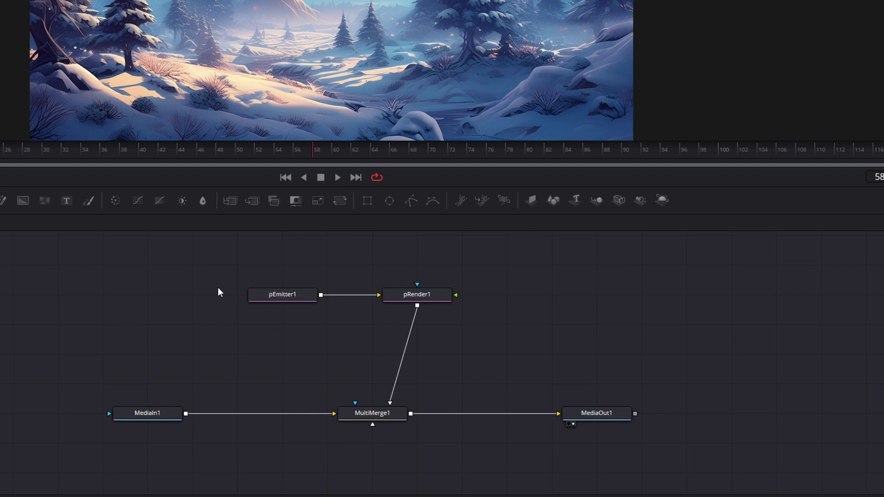
Step: Examine pEmitter1's particles inside the spherical region at different frames and return to frame 0
left_click(285, 293)
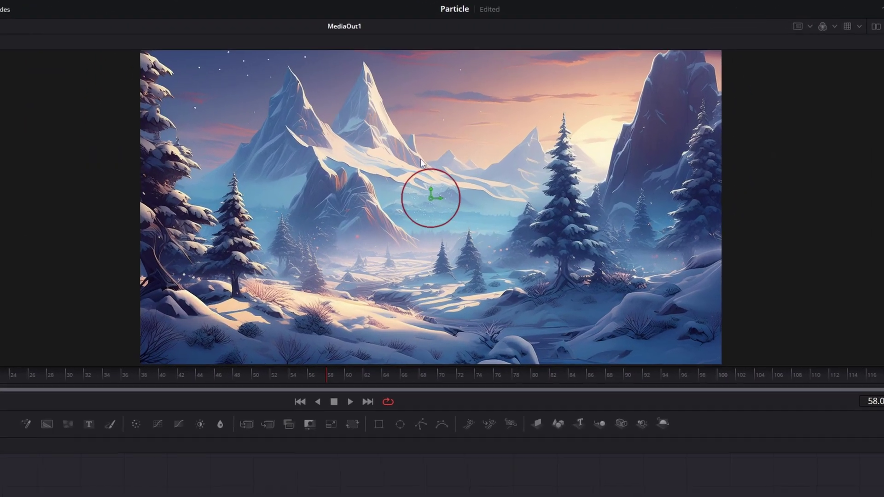
scroll(426, 254, "up", 1)
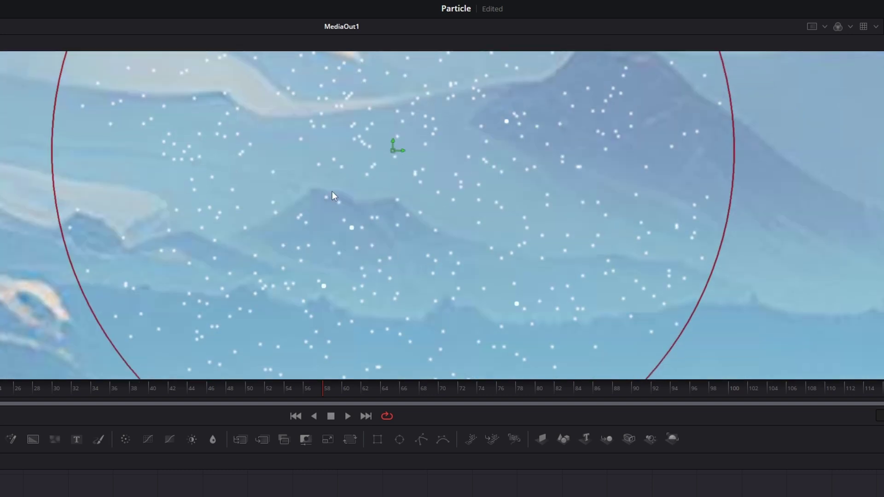
left_click_drag(307, 388, 145, 272)
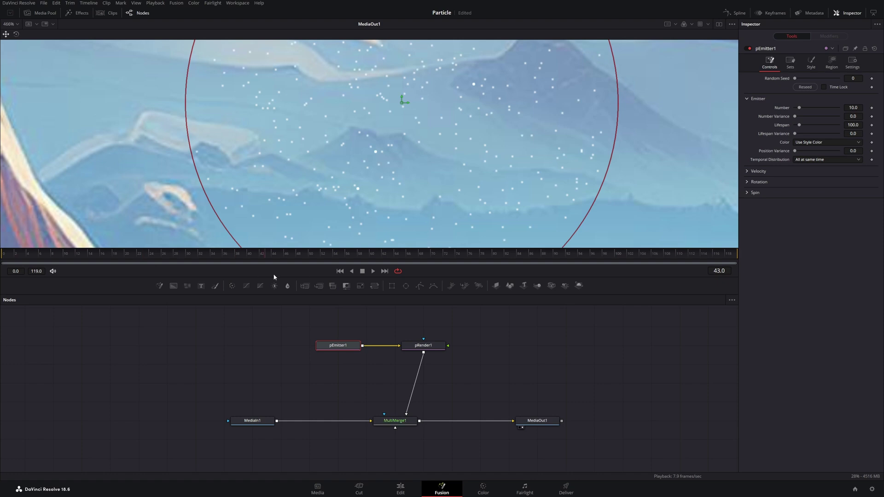
left_click_drag(273, 277, 441, 273)
left_click_drag(595, 265, 1, 289)
scroll(403, 173, "down", 10)
scroll(402, 174, "down", 2)
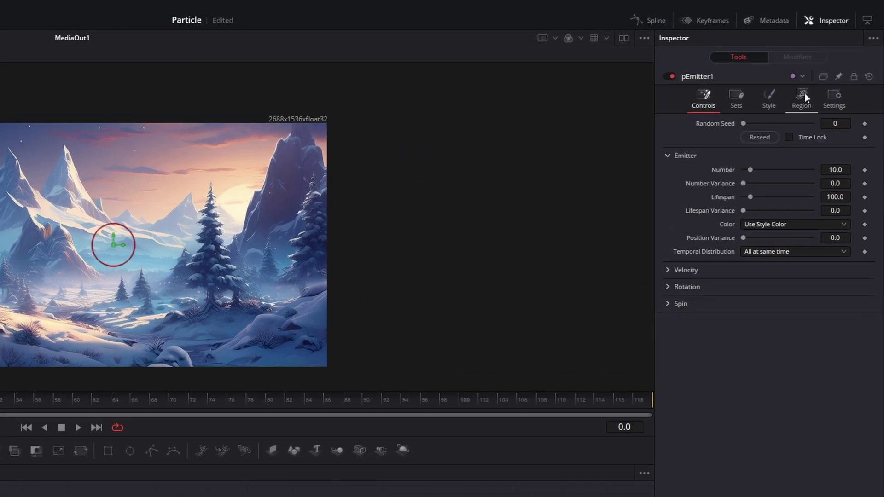
Step: Change the emission region of pEmitter1 to Line
left_click(803, 95)
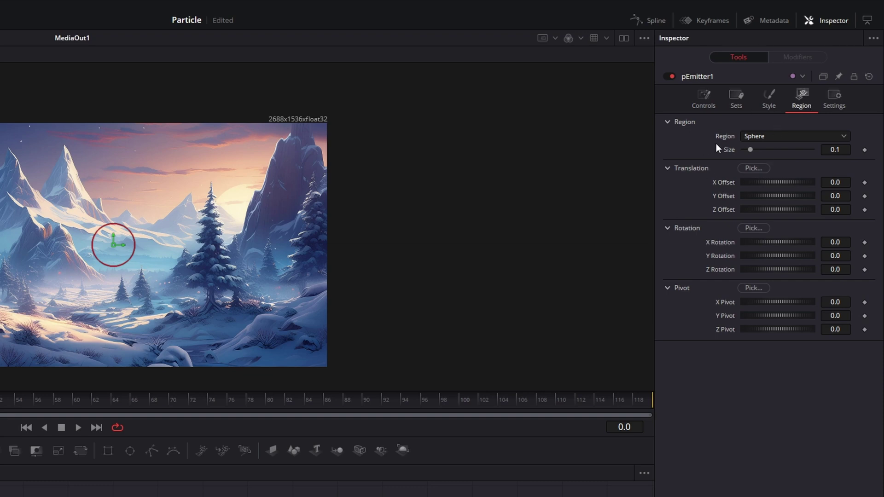
left_click(809, 135)
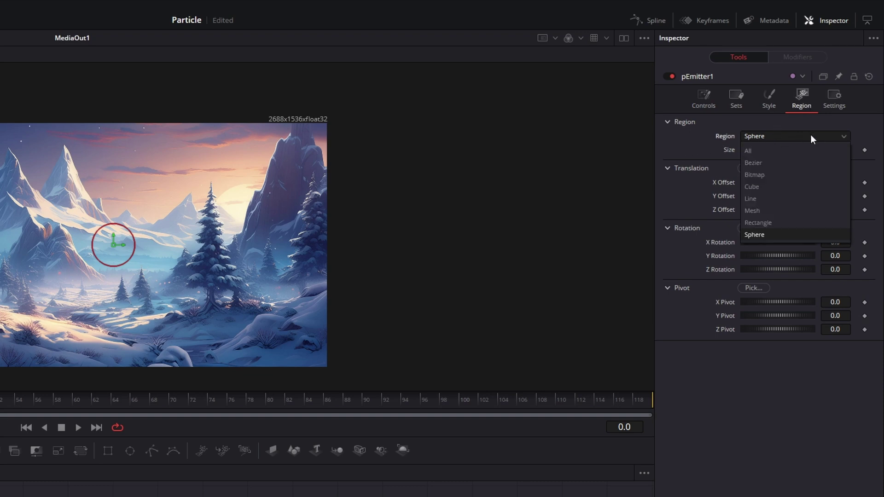
left_click(766, 198)
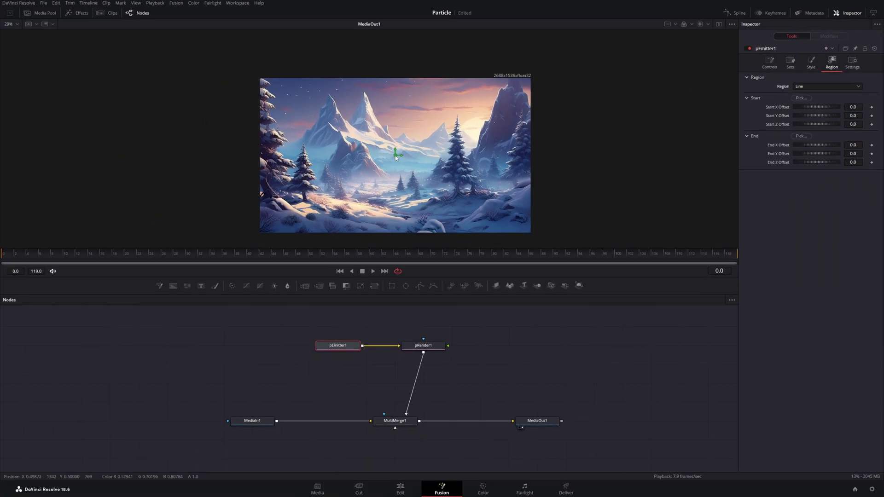
Step: Place the emitter line's start at about X -0.588, Y 0.307 and its end at about X 0.582, Y 0.407, and preview playback
left_click_drag(114, 244, 76, 242)
left_click_drag(302, 124, 247, 89)
left_click_drag(395, 158, 554, 46)
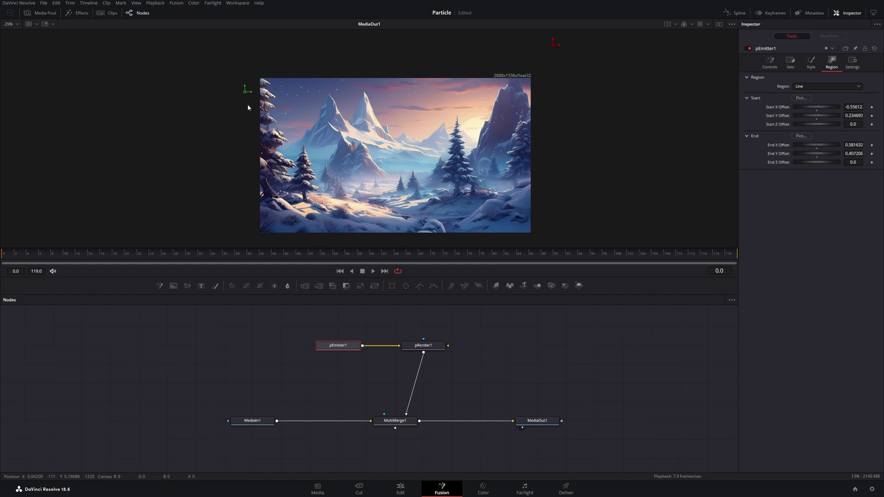
left_click_drag(247, 89, 237, 75)
left_click(374, 271)
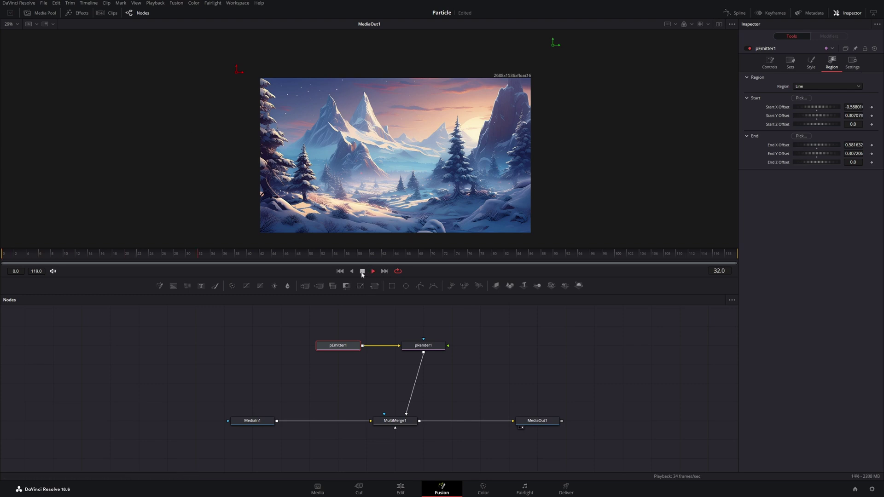
Step: Move the emitter line's start to about X -0.412, Y 0.031 and its end to about X 0.404, Y 0.002, inside the picture
left_click_drag(458, 95, 497, 122)
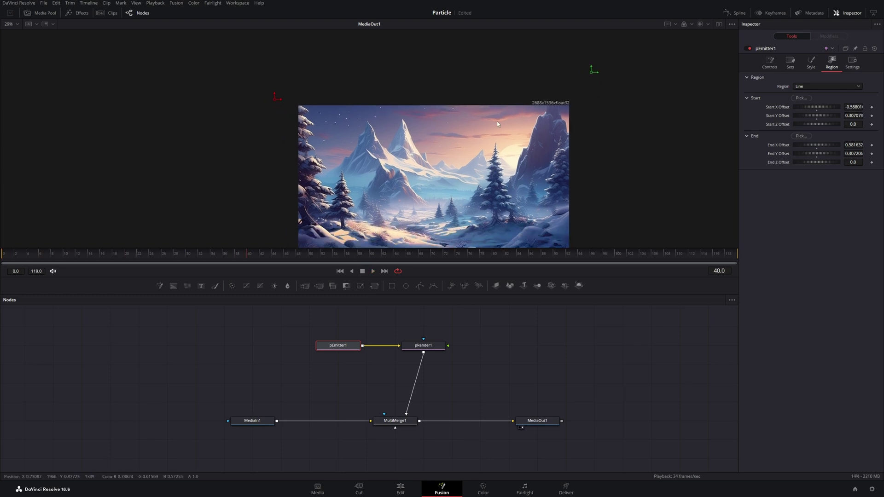
left_click_drag(275, 102, 323, 175)
left_click_drag(591, 72, 559, 159)
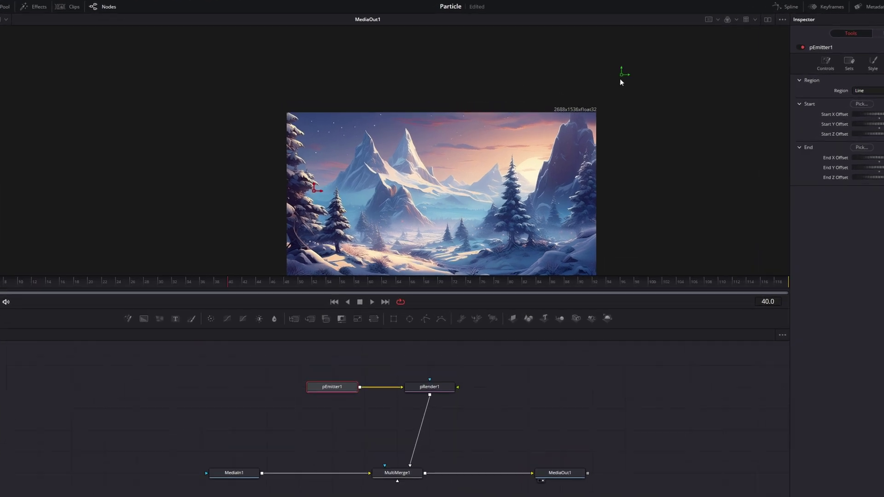
left_click_drag(590, 74, 543, 183)
Step: Play the composition and inspect the particles emitted along the line, finishing at frame 47
left_click(370, 332)
scroll(409, 217, "up", 3)
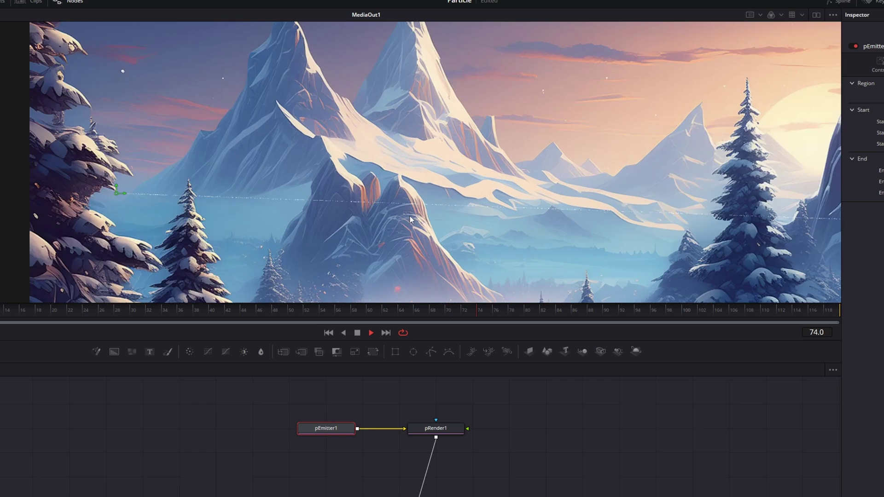
scroll(493, 206, "down", 5)
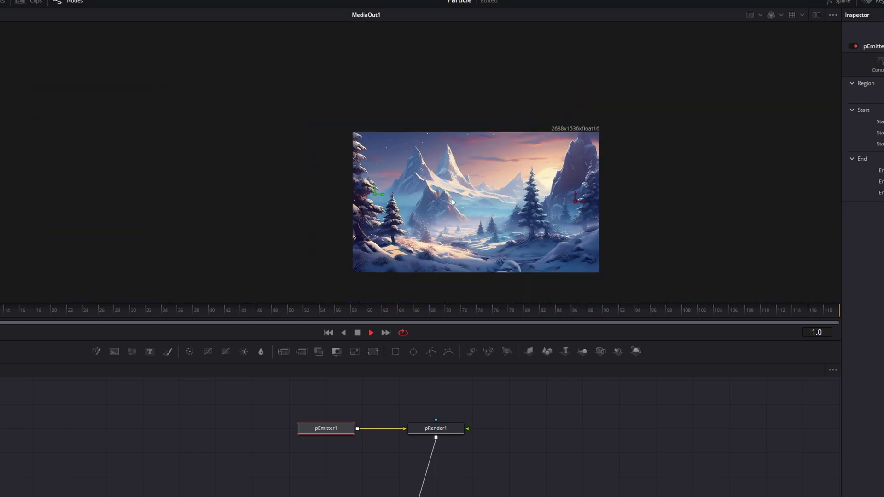
key("space")
scroll(482, 201, "up", 4)
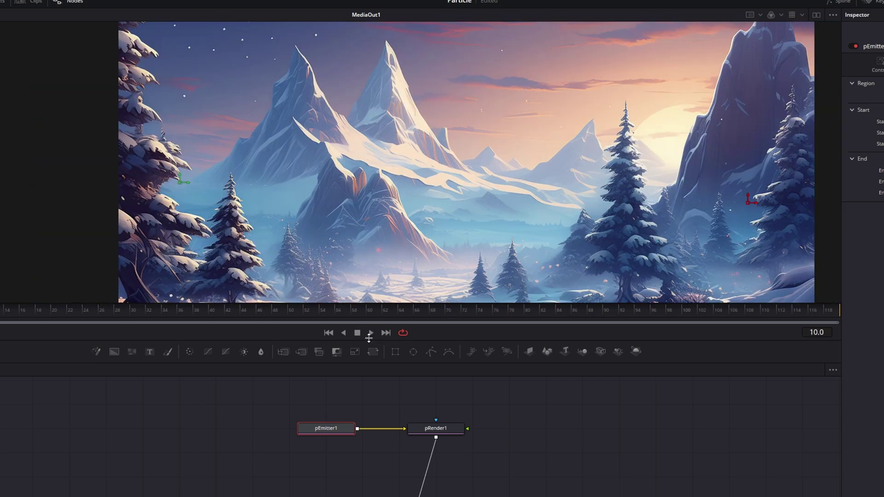
left_click(264, 311)
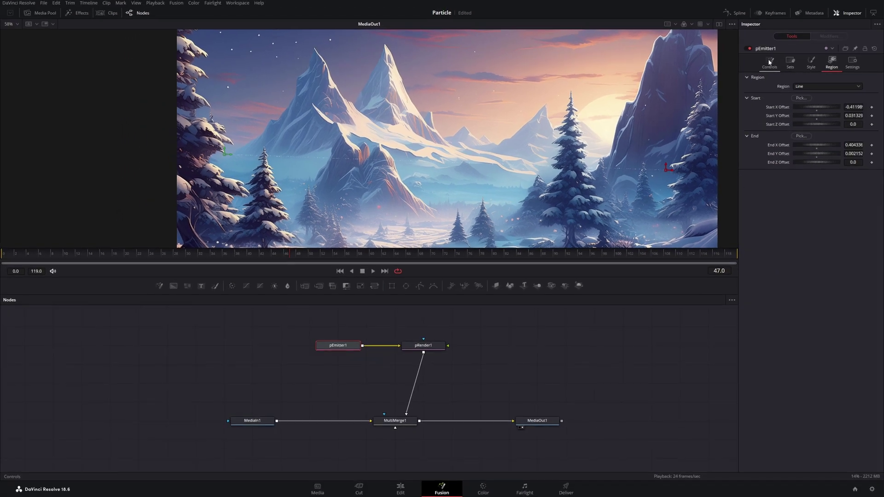
Step: Set the particle velocity of pEmitter1 to 0.047
left_click(880, 63)
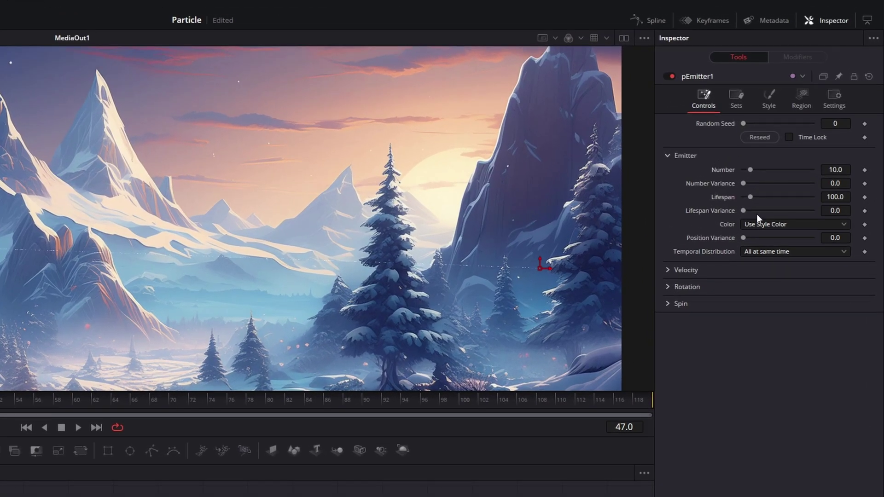
left_click(666, 269)
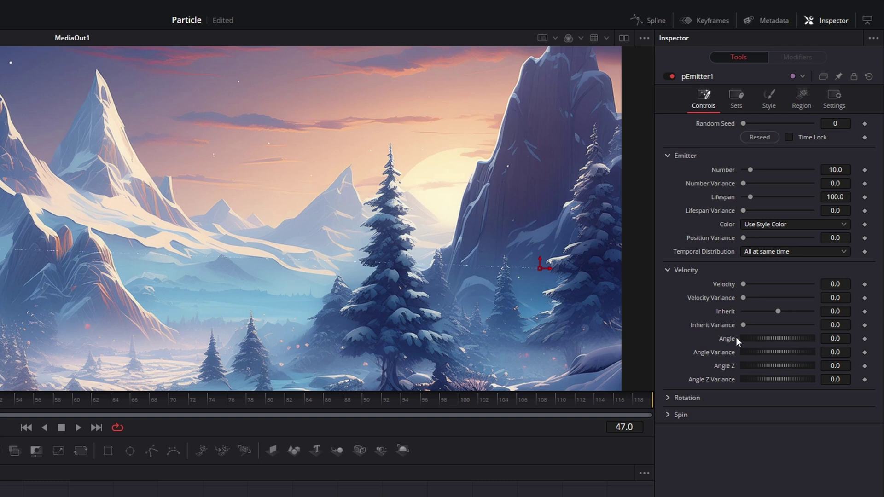
left_click_drag(742, 284, 745, 285)
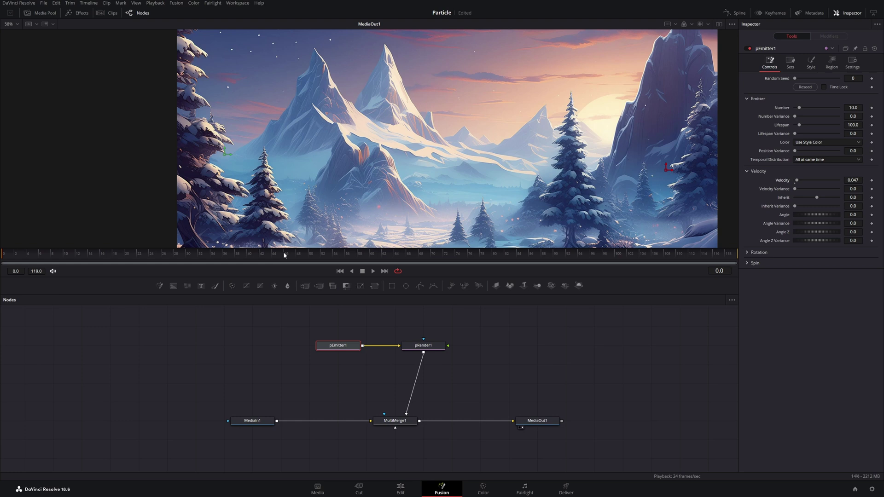
Step: Set the velocity angle of pEmitter1 to -90 and preview the particles' motion from around frame 11
scroll(346, 168, "up", 5)
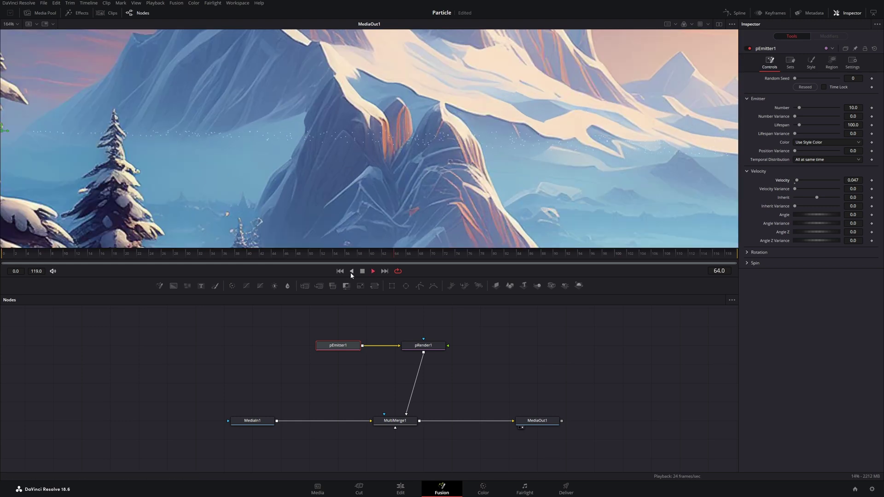
key("space")
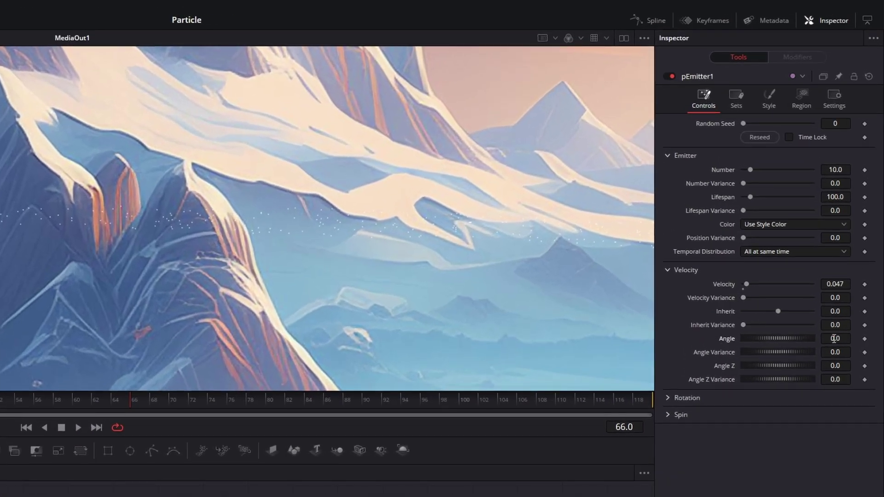
left_click(834, 339)
type("-90")
key("Tab")
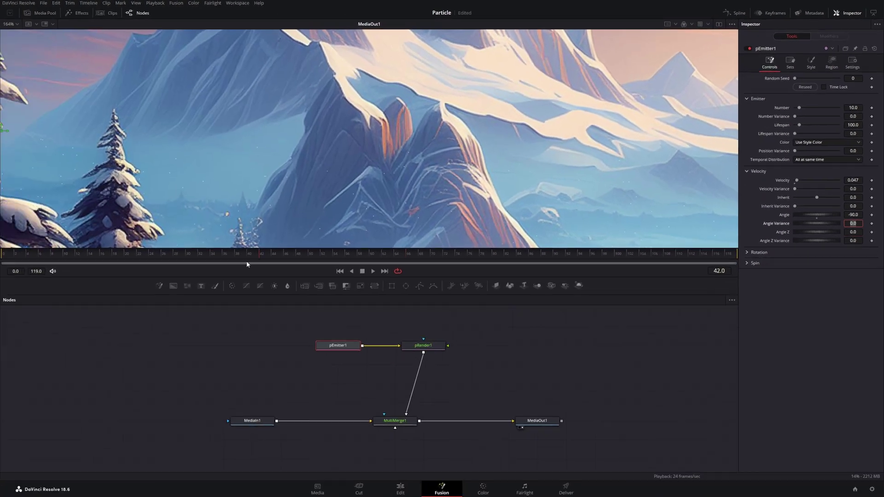
left_click(69, 254)
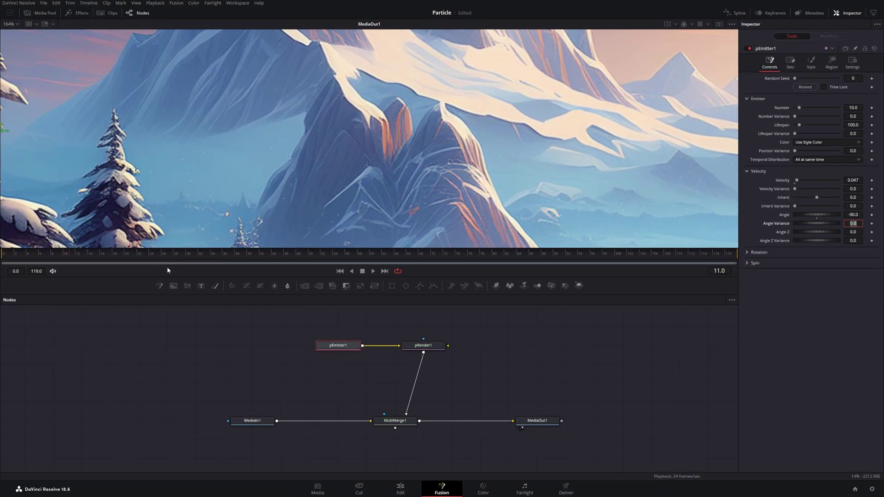
left_click(362, 272)
scroll(352, 170, "down", 10)
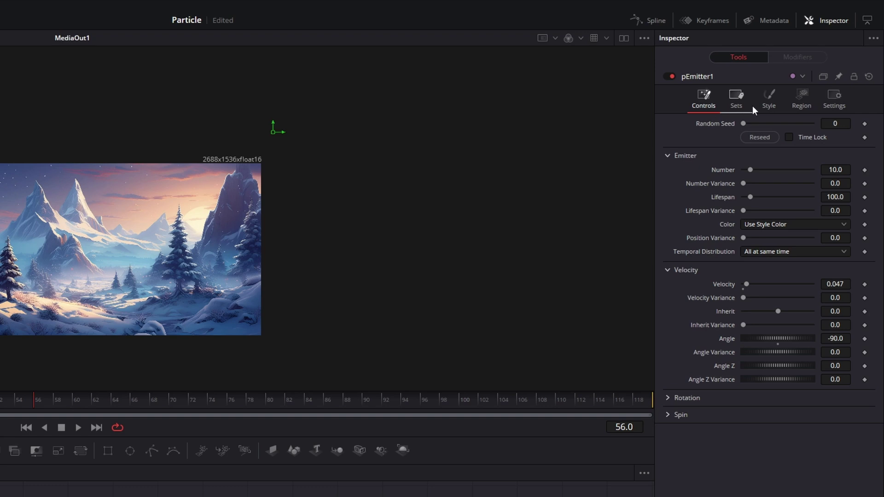
Step: Set the particle style of pEmitter1 to Brush with the flake_1_a brush, and inspect the particles up close
left_click(765, 102)
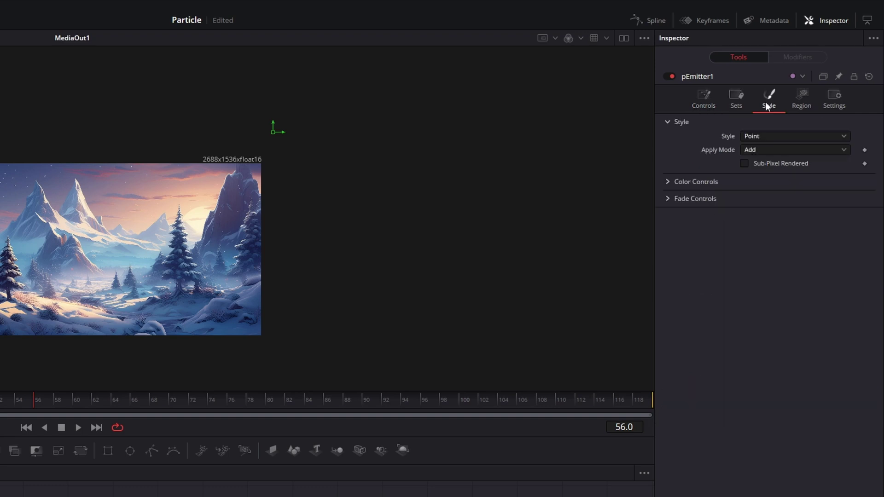
left_click(775, 138)
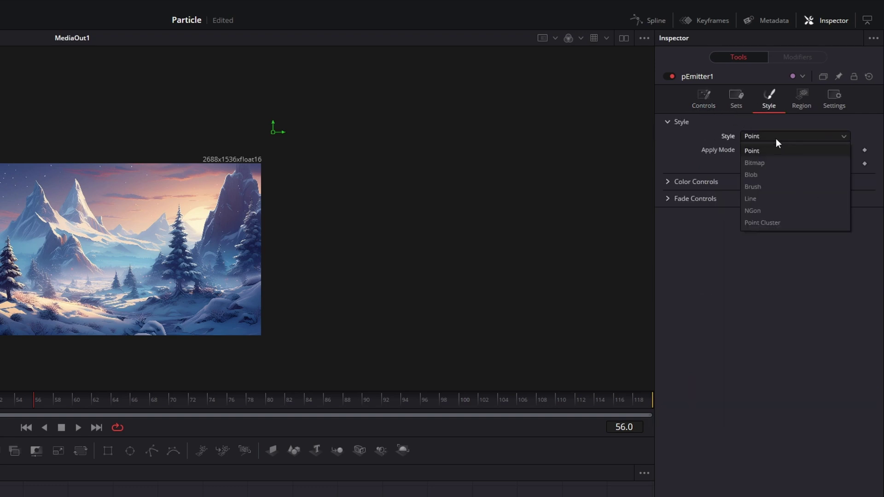
left_click(760, 188)
left_click(768, 165)
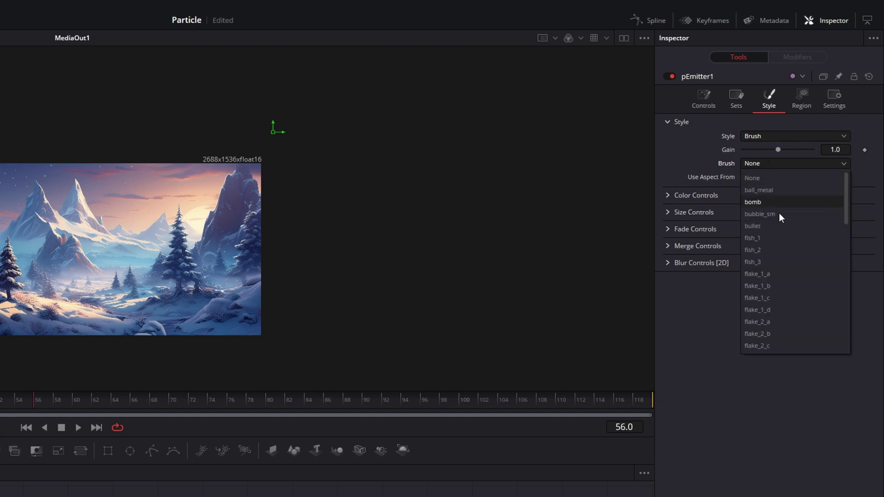
scroll(778, 262, "down", 5)
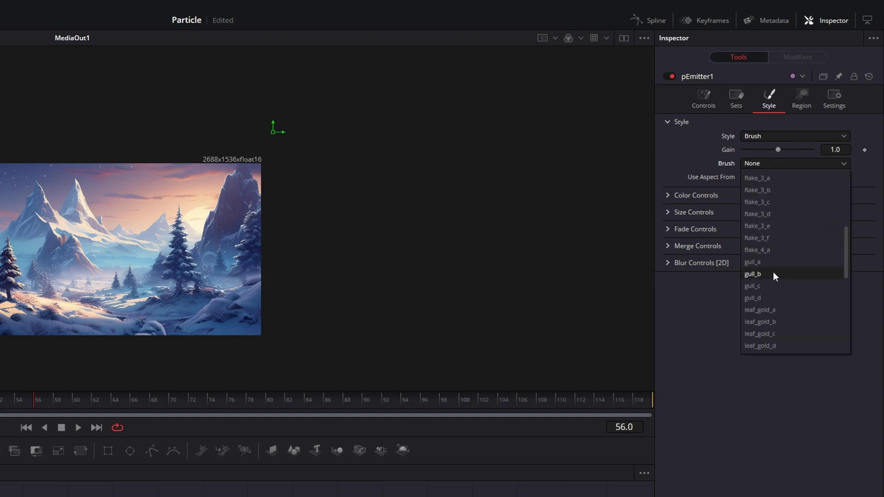
scroll(774, 276, "up", 5)
left_click(767, 275)
scroll(2, 175, "up", 8)
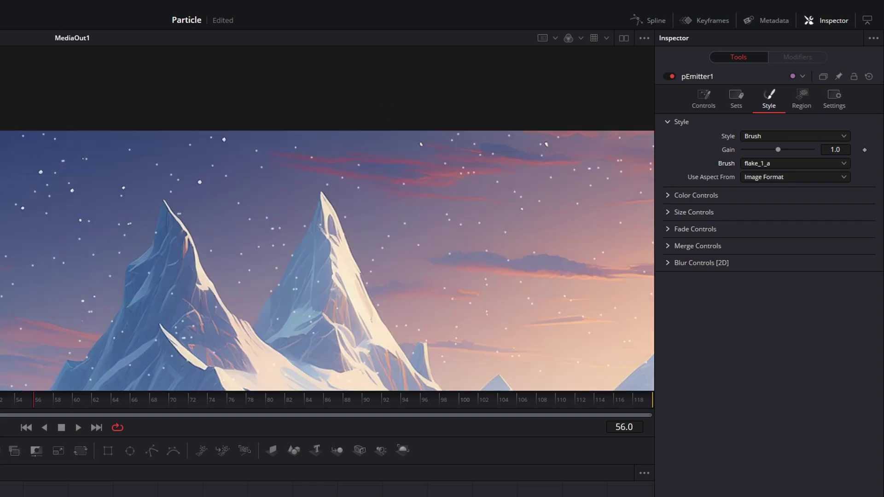
scroll(330, 210, "down", 3)
left_click_drag(430, 236, 262, 235)
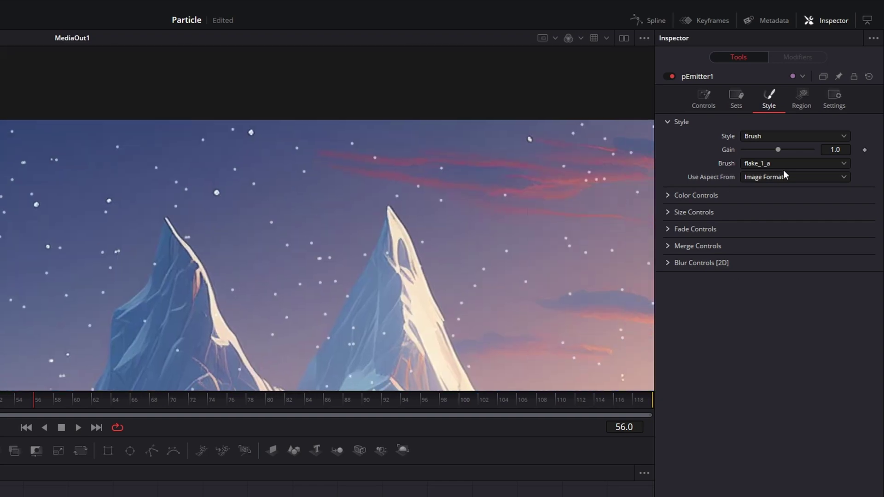
Step: Try the flake_1_b, flake_1_c and flake_1_d brushes on the particles
left_click(783, 167)
left_click(773, 289)
left_click(784, 164)
left_click(774, 298)
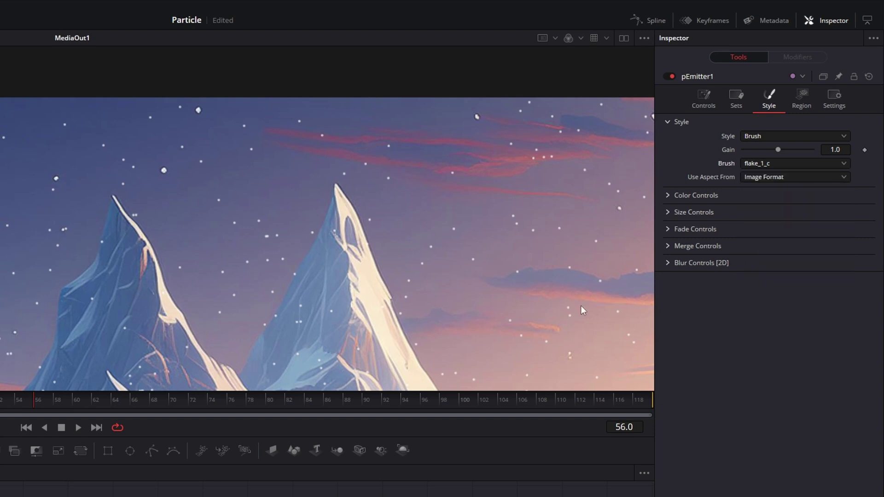
scroll(424, 270, "up", 5)
scroll(275, 259, "down", 3)
left_click(777, 165)
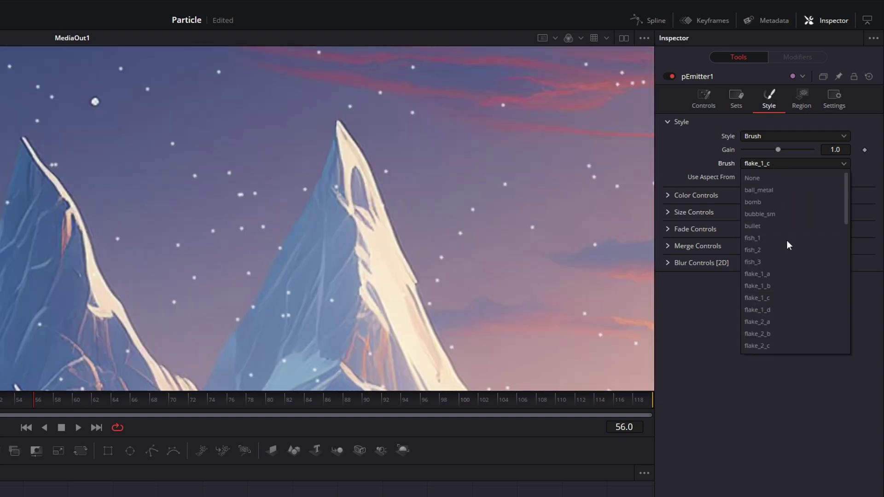
left_click(785, 308)
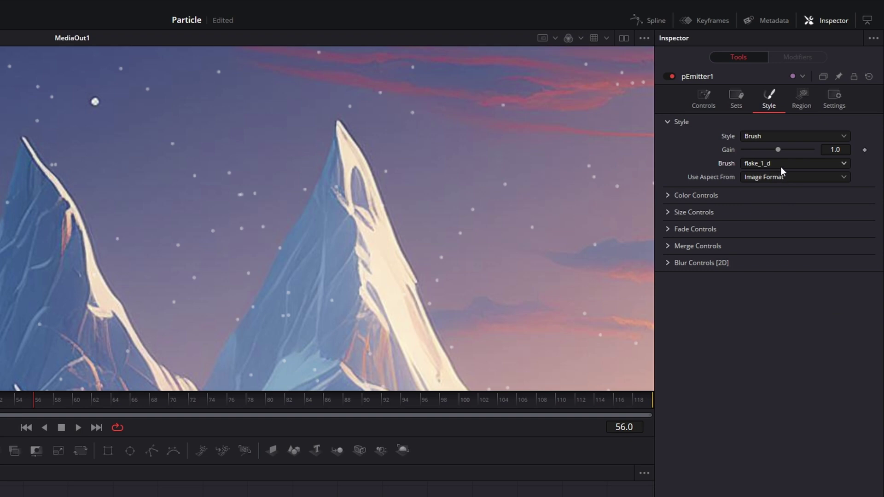
Step: Try the flake_2_a and flake_2_b brushes on the particles
left_click(780, 166)
left_click(775, 318)
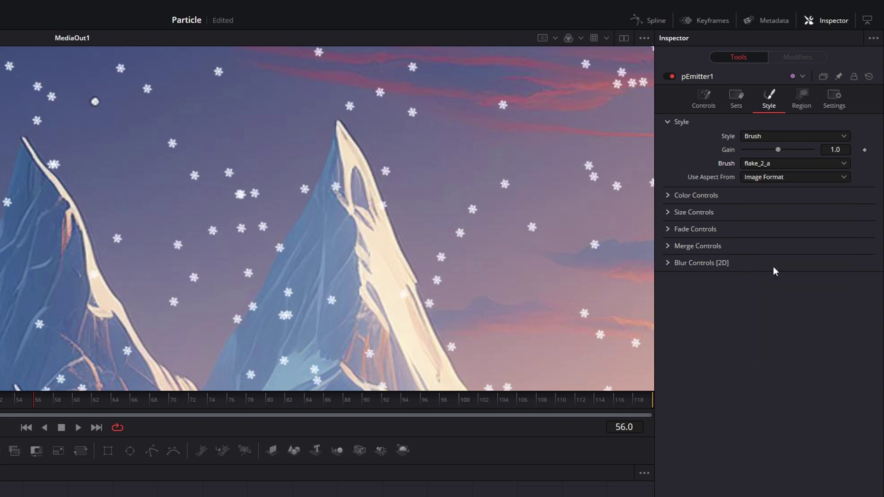
left_click(775, 164)
left_click(775, 332)
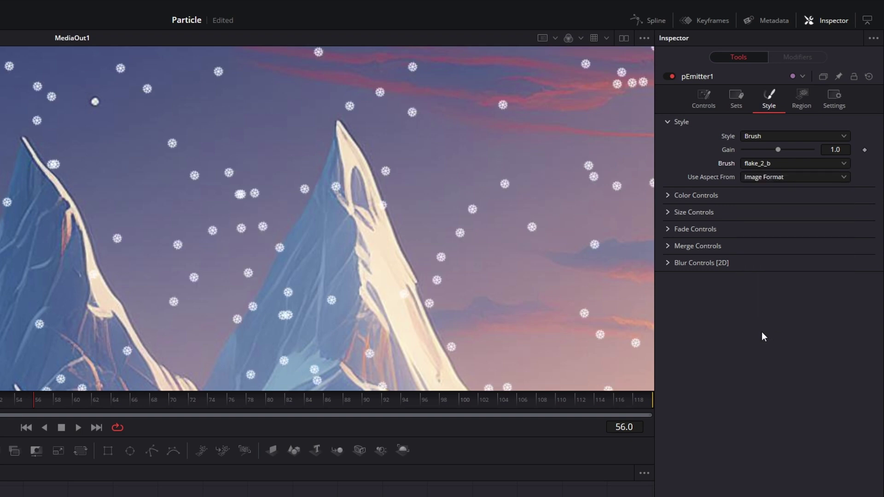
Step: Assign the flake_2_c brush to the particles and inspect the snowflakes across the picture
left_click(790, 165)
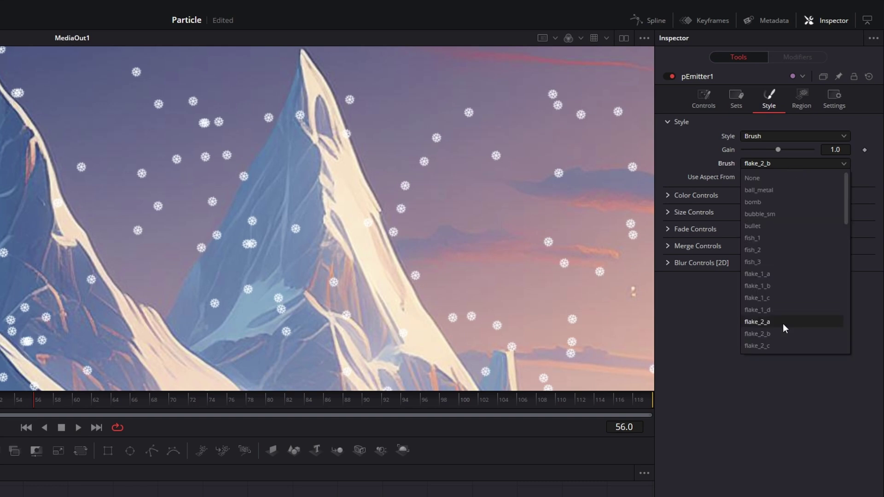
left_click(777, 346)
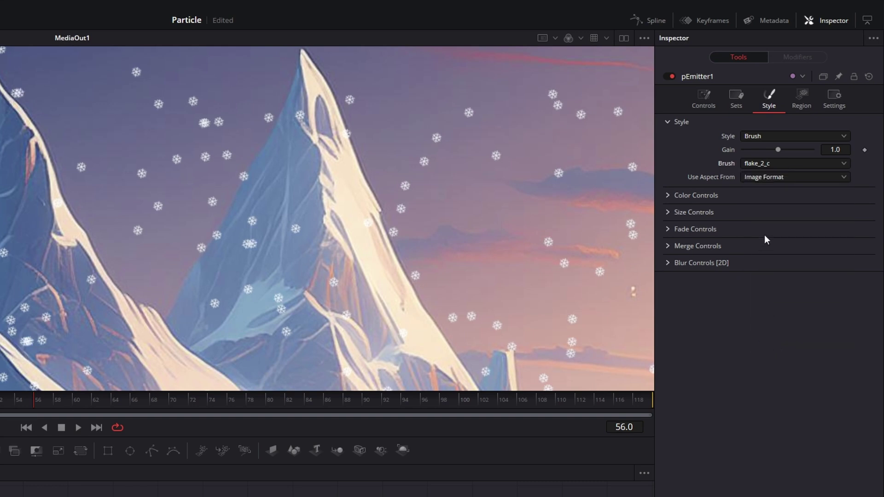
scroll(221, 237, "down", 3)
left_click_drag(427, 258, 356, 207)
scroll(282, 239, "down", 1)
left_click_drag(287, 200, 240, 146)
scroll(131, 136, "up", 2)
left_click_drag(131, 74, 217, 179)
scroll(244, 267, "down", 4)
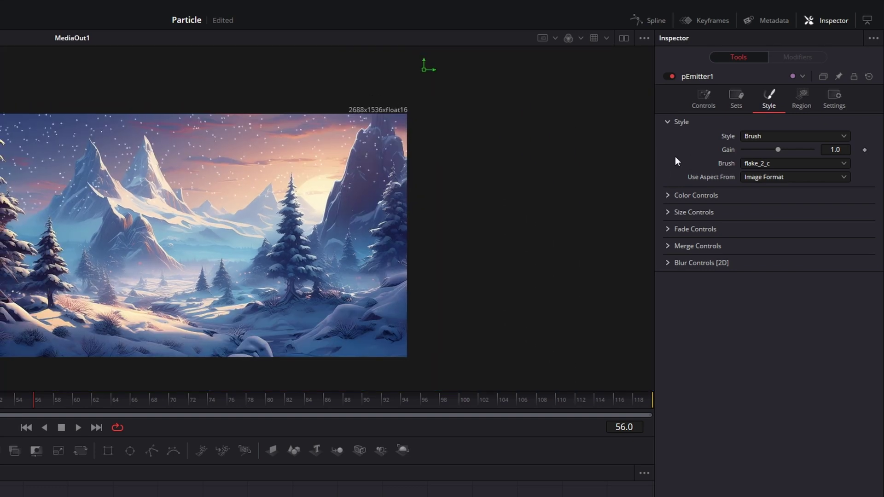
Step: Set the velocity variance of pEmitter1 to 0.071 and play the composition to check the falling snow
left_click(711, 96)
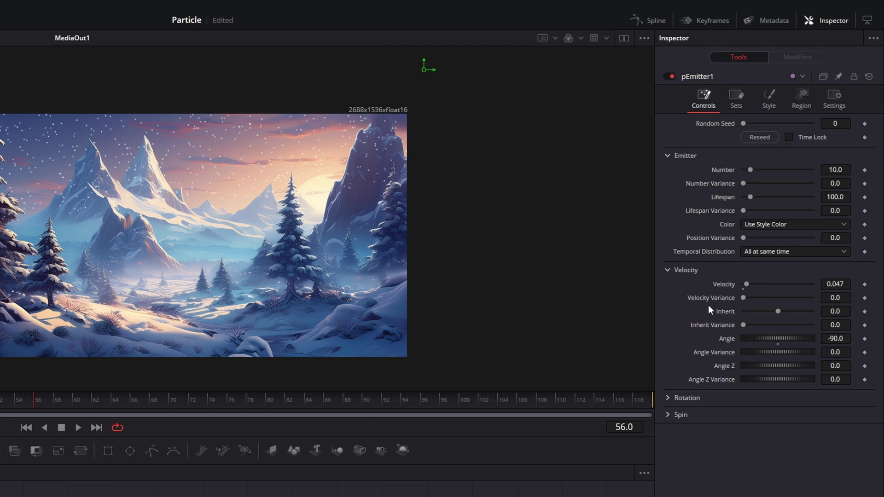
left_click_drag(742, 298, 748, 298)
scroll(233, 129, "up", 3)
left_click_drag(33, 406, 0, 406)
left_click(78, 427)
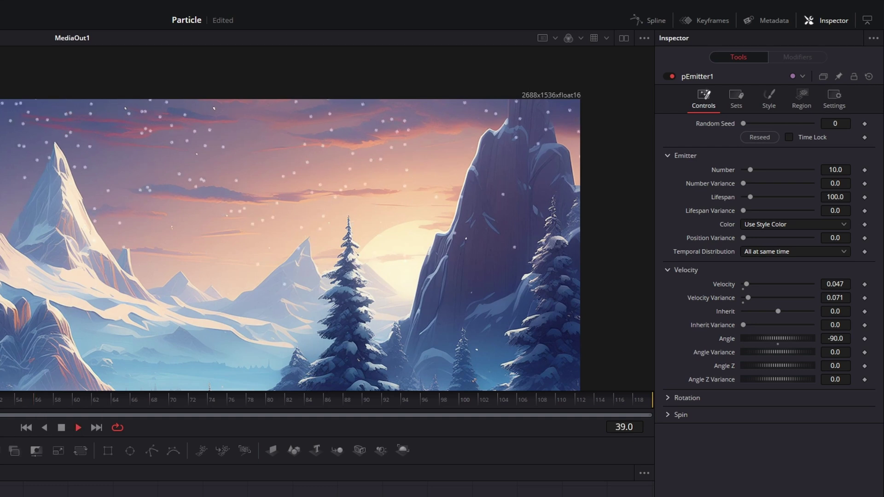
left_click(45, 427)
left_click(78, 428)
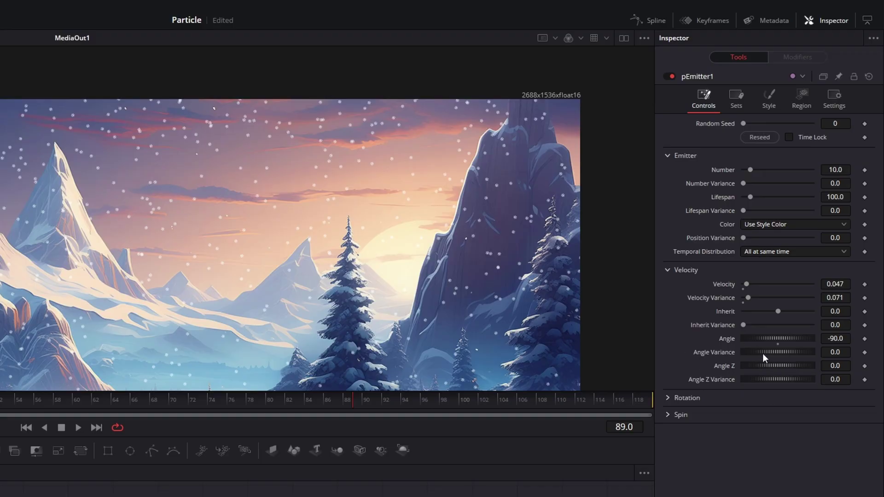
Step: Set the particles' Angle Variance to 20.9 and Angle Z Variance to 33.9, and preview playback
left_click_drag(762, 353, 769, 381)
left_click_drag(39, 318, 62, 244)
scroll(62, 244, "down", 1)
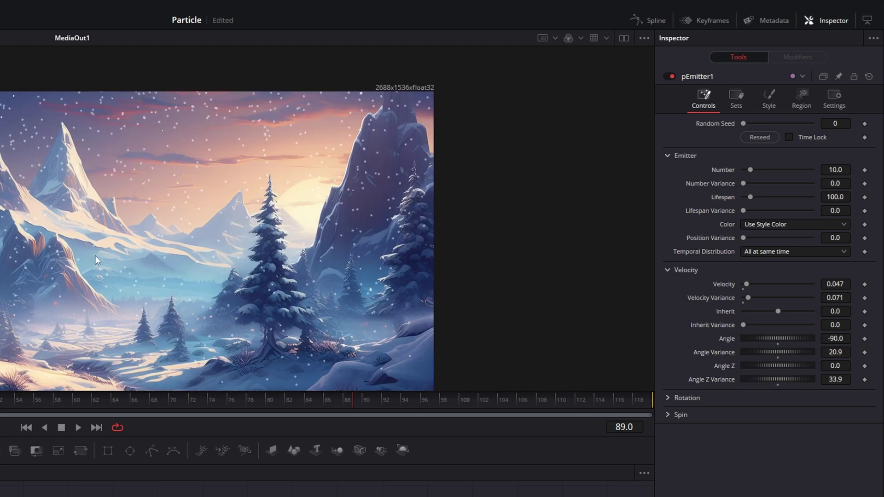
left_click_drag(175, 257, 113, 259)
left_click(78, 427)
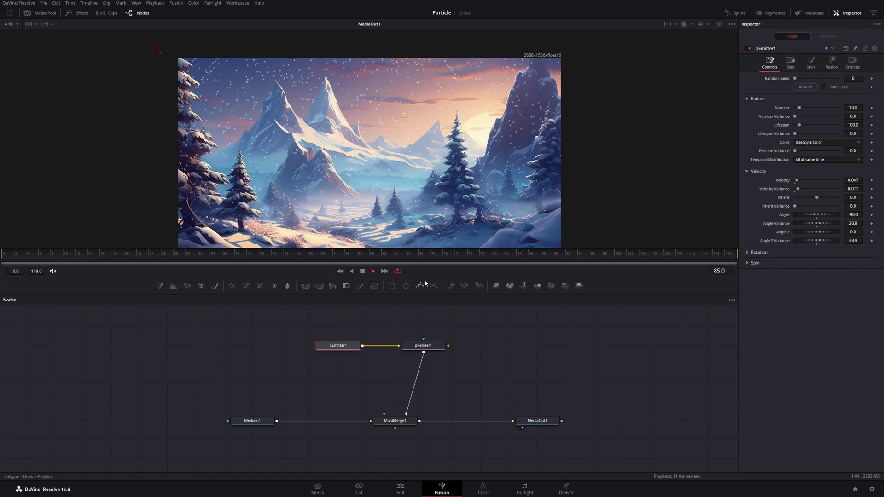
left_click(373, 272)
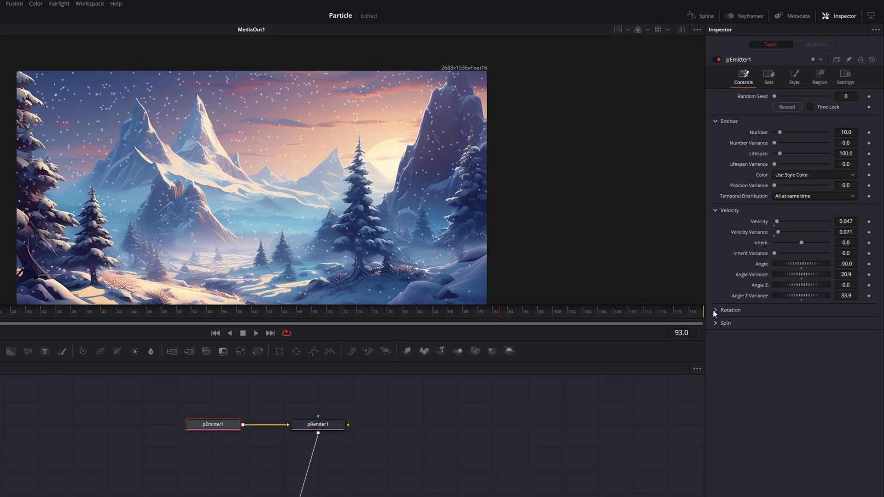
Step: Set rotation X/Y/Z to 2.6/2.6/5.2 with variances 18.3/13/13, and spin X/Y/Z to 13/18.3/15.7 with variances 13/20.9/18.3, then preview playback
left_click(714, 310)
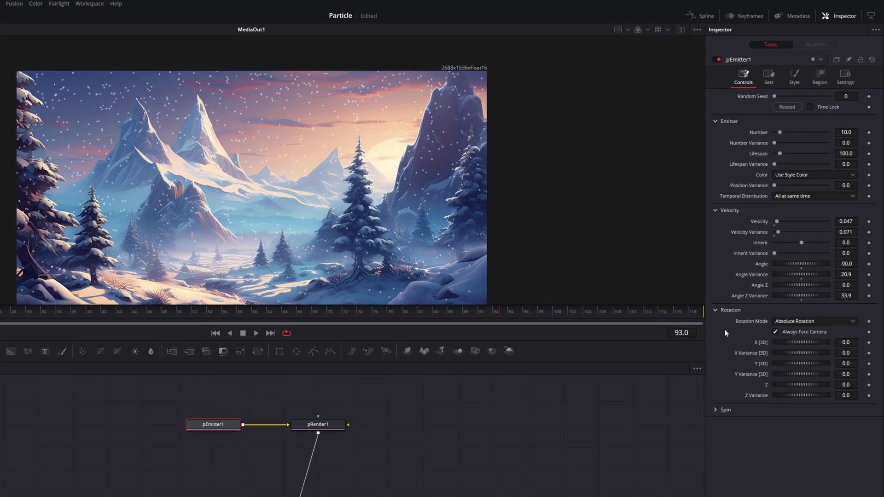
left_click(715, 410)
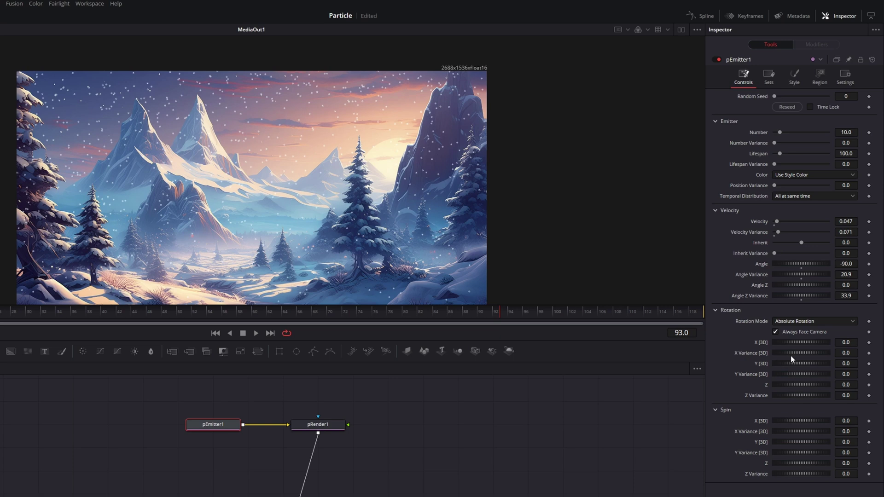
left_click_drag(798, 353, 798, 384)
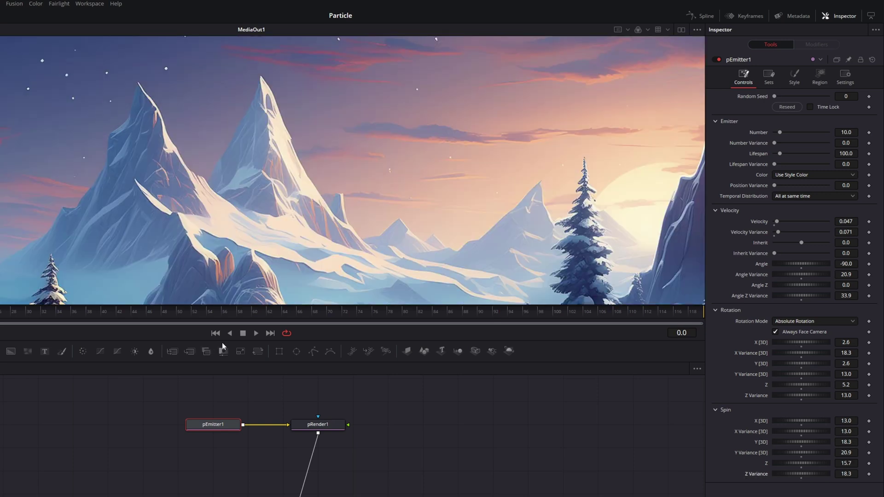
left_click(256, 333)
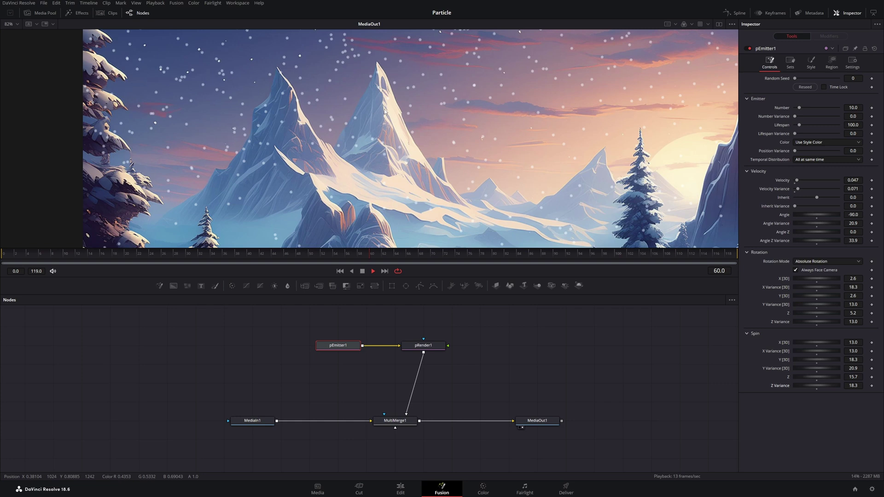
scroll(366, 178, "down", 5)
scroll(365, 178, "up", 3)
key("space")
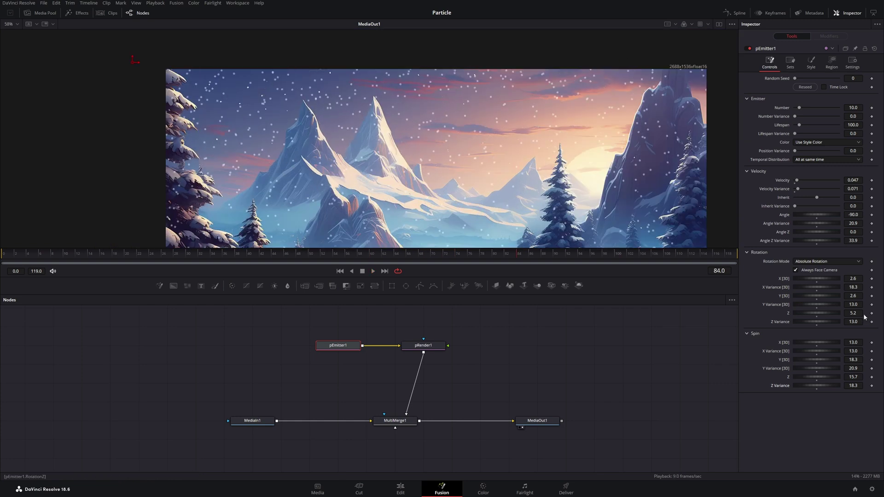
Step: With Always Face Camera off, set rotation X/Y/Z to -104.4/-174.8/174.8 with variances 80.9/78.2/101.7, and spin variances X/Y/Z to 73/65.2/67.9
left_click(796, 270)
scroll(463, 170, "up", 2)
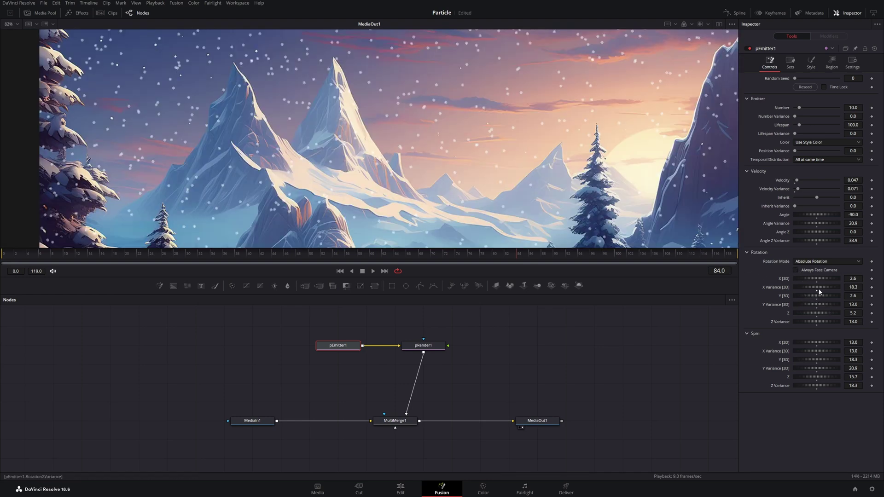
left_click_drag(818, 279, 822, 303)
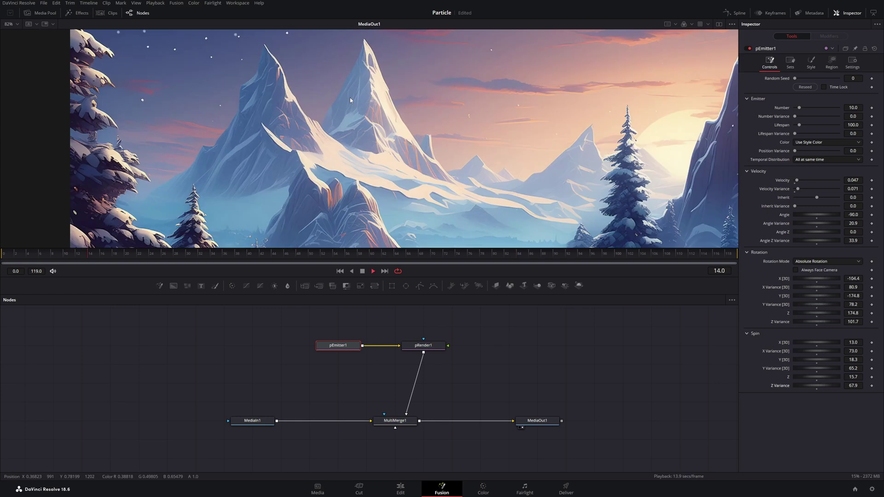
scroll(382, 173, "up", 2)
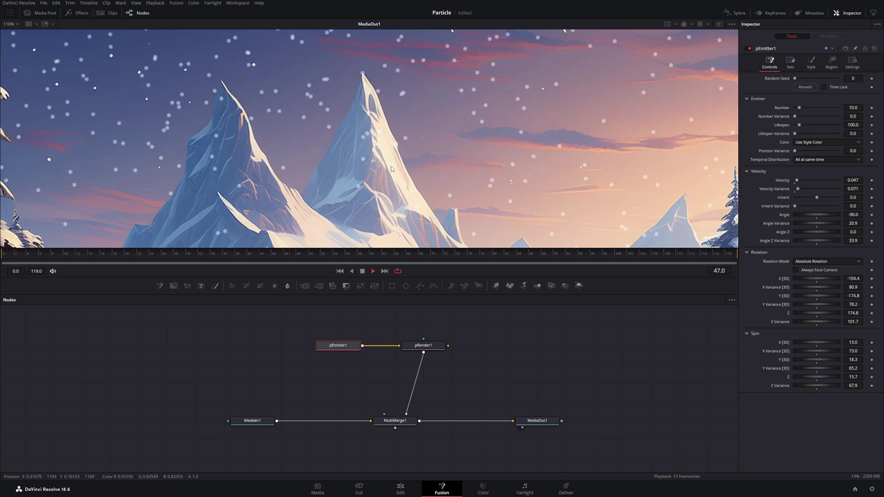
key("ctrl+f")
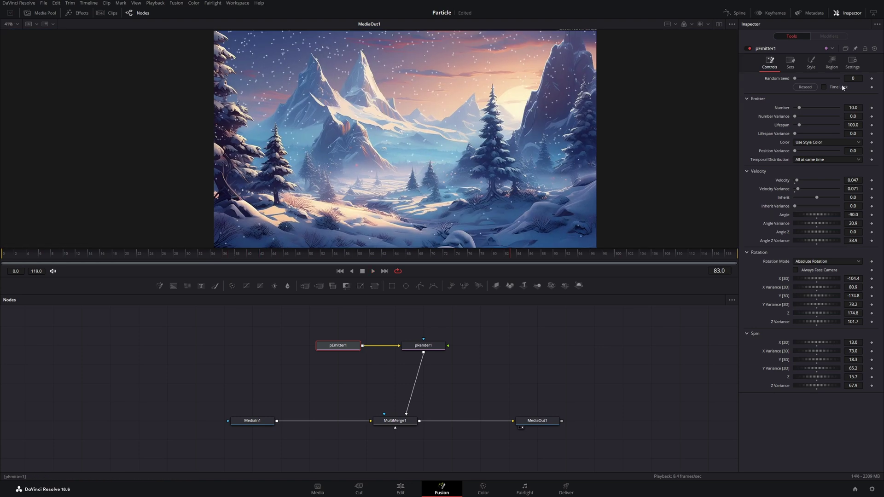
Step: Set pEmitter1's style Blur to 0.094 and Blur Variance to 0.606, and raise the start of the Blur Over Life curve
left_click(812, 66)
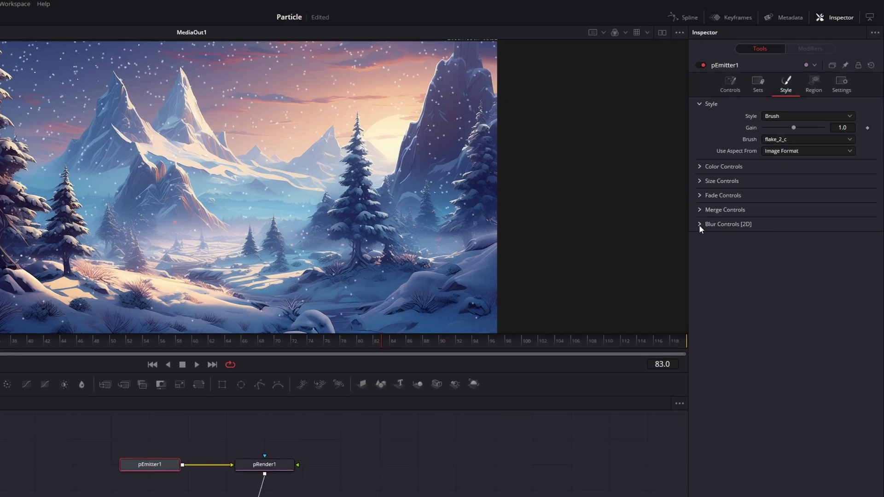
left_click(698, 224)
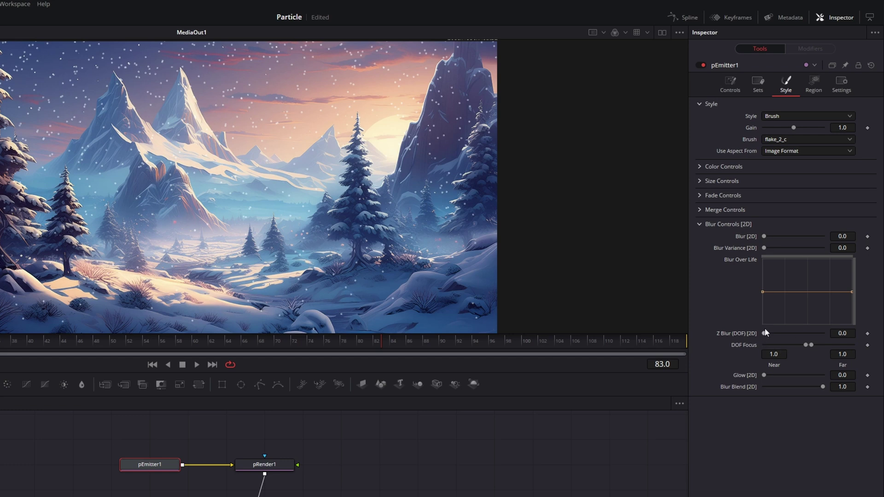
left_click_drag(764, 236, 799, 250)
left_click_drag(761, 291, 736, 261)
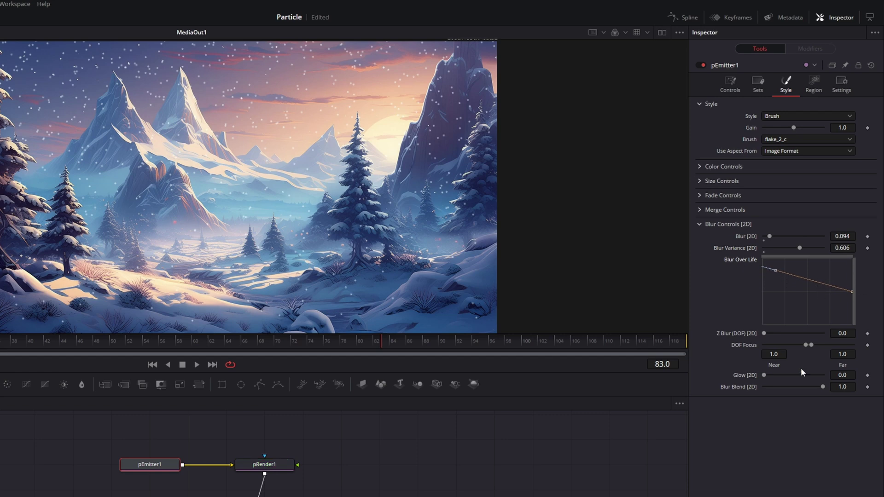
Step: Examine the blurred snowflakes up close over the sky, the trees and the snowy foreground
left_click_drag(194, 131, 222, 226)
scroll(132, 168, "up", 4)
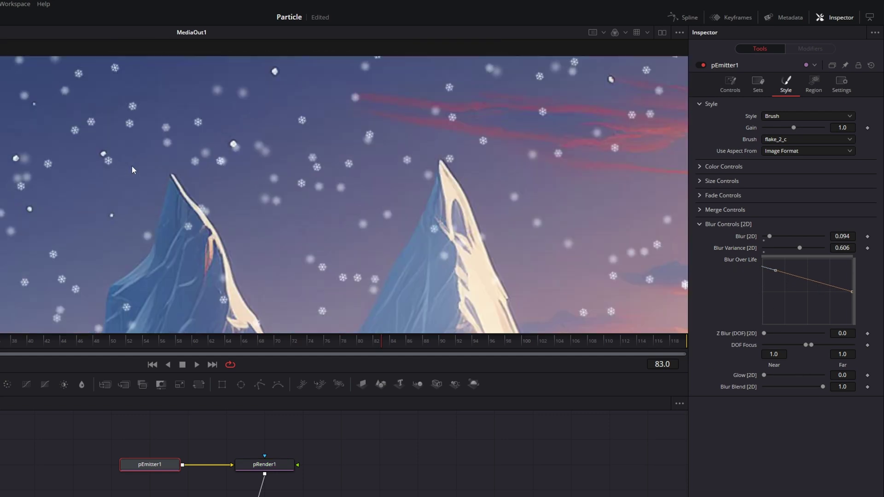
scroll(303, 172, "down", 3)
scroll(330, 163, "up", 3)
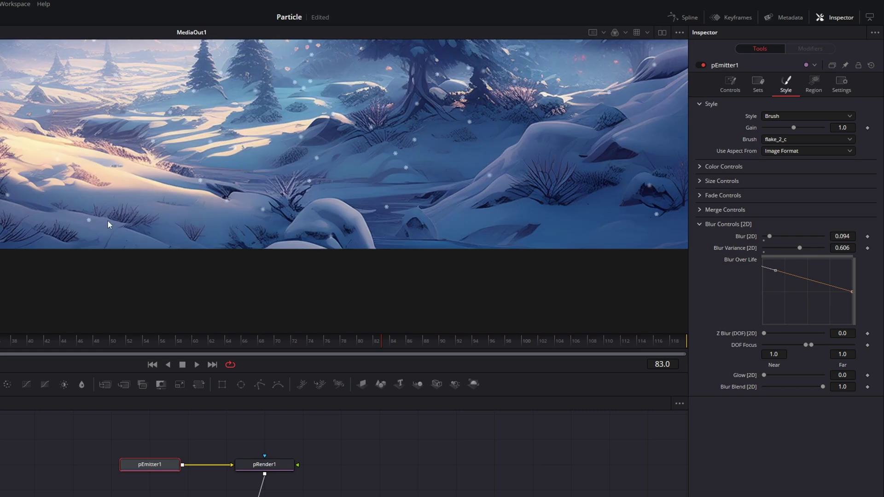
scroll(139, 181, "down", 2)
scroll(139, 177, "down", 2)
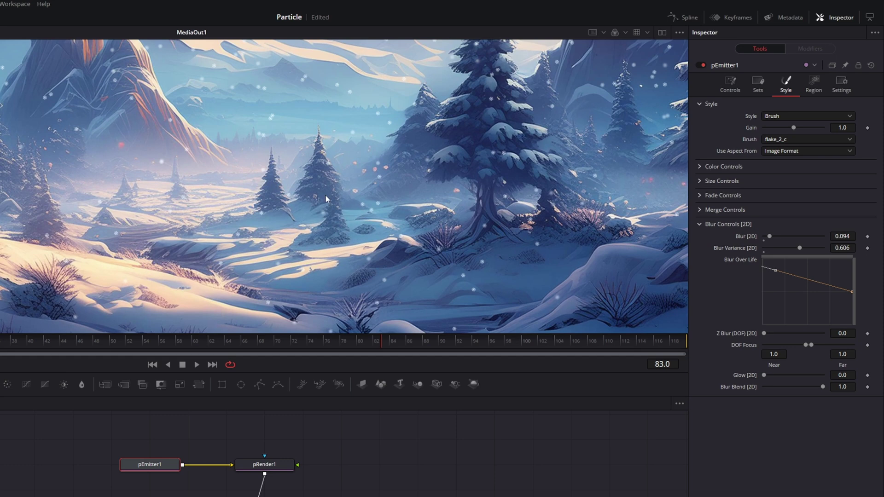
scroll(329, 178, "down", 2)
scroll(300, 187, "up", 2)
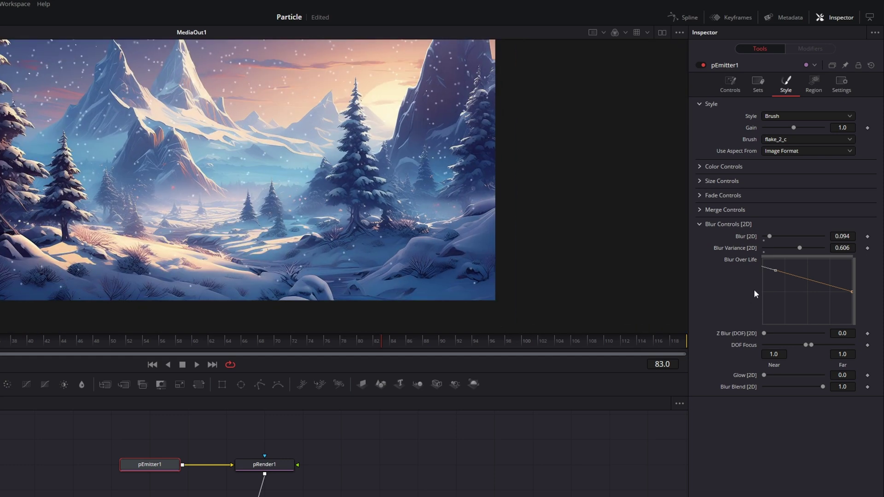
Step: Undo the Blur Over Life change, then set Z Blur to 0.26, Blur to 0.063, Blur Variance to 0.189 and Glow to 1.0
key("ctrl+z")
left_click_drag(766, 333, 780, 338)
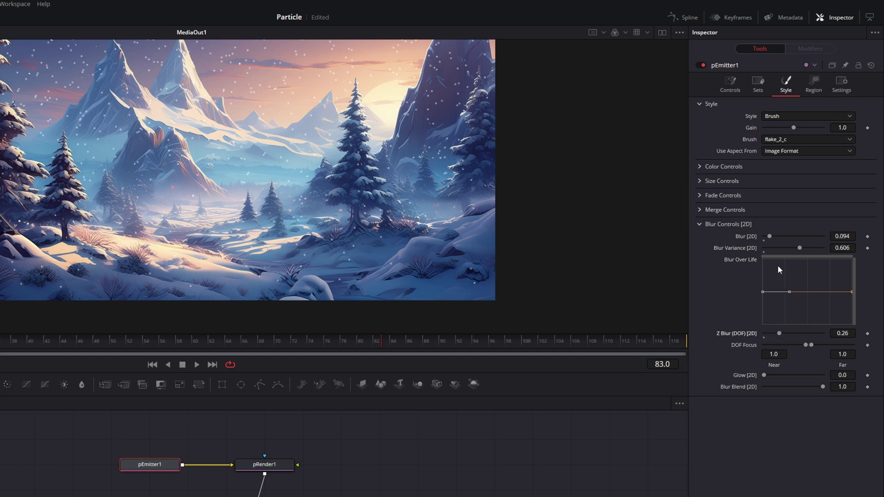
left_click_drag(771, 235, 775, 250)
left_click_drag(765, 375, 816, 377)
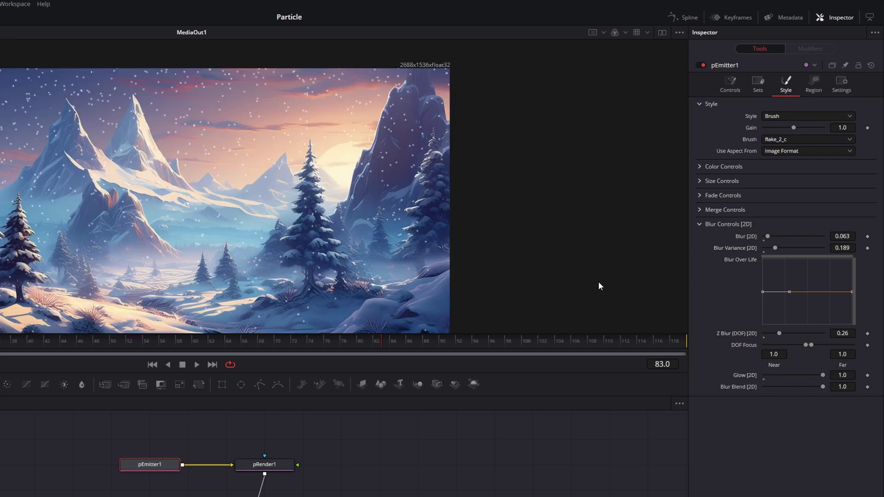
Step: Set the snowflakes' Size to 0.0394 and Size Variance to 0.189, and inspect them in the viewer
left_click(696, 181)
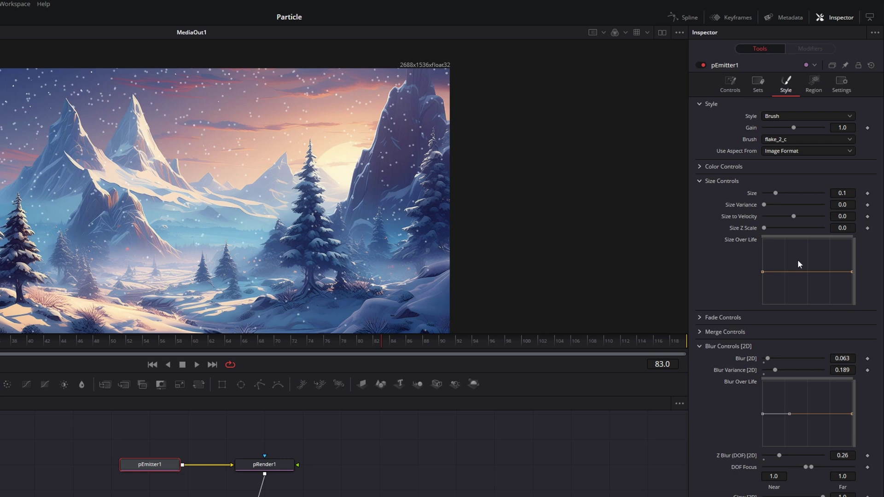
mouse_move(776, 192)
left_mouse_down()
mouse_move(783, 193)
mouse_move(765, 205)
mouse_move(783, 207)
mouse_move(768, 194)
left_mouse_up()
scroll(357, 123, "up", 4)
scroll(379, 185, "down", 2)
scroll(392, 201, "down", 4)
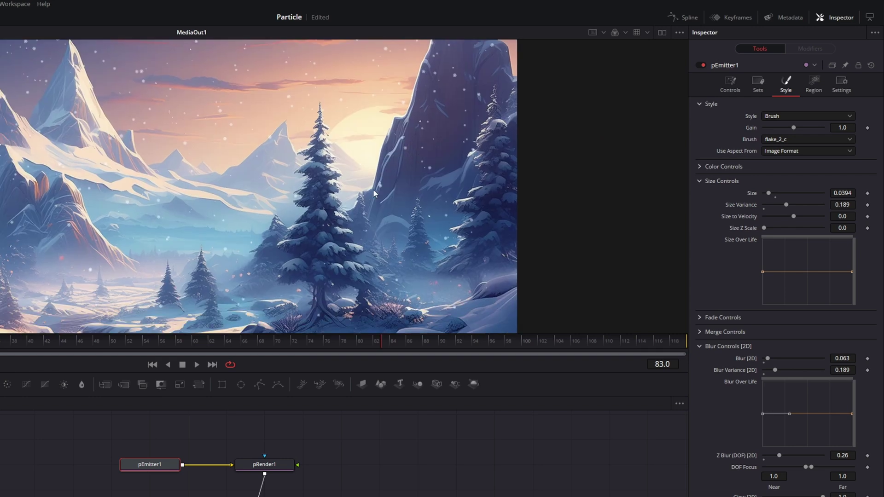
scroll(341, 207, "up", 2)
scroll(304, 178, "down", 2)
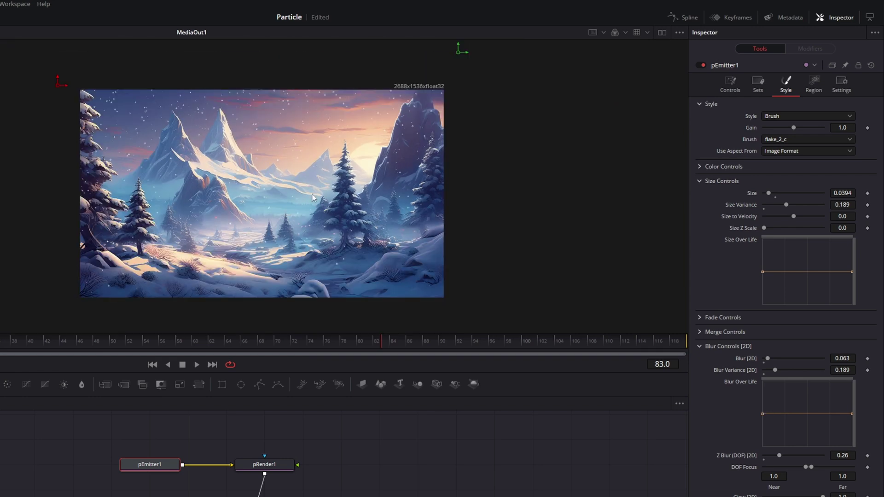
Step: Return to frame 0, play the composition and scrub through the frames to check how the snowfall builds up
left_click_drag(16, 258, 5, 261)
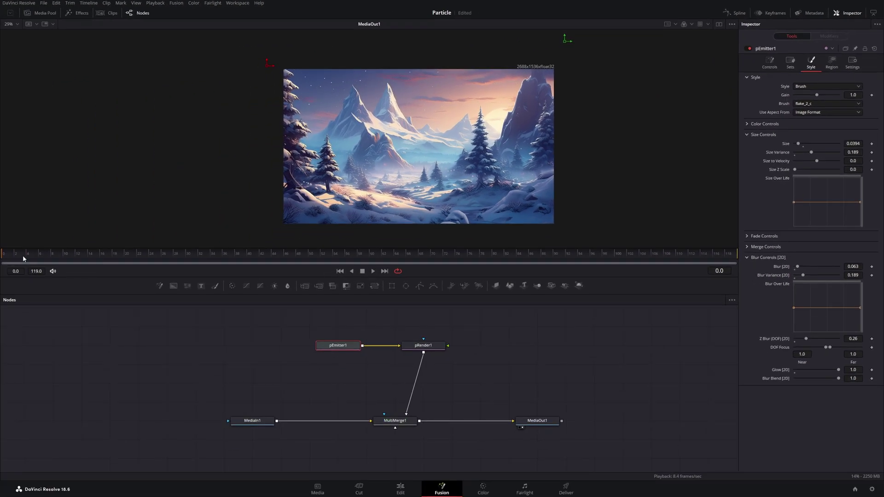
left_click(366, 274)
left_click(363, 271)
left_click_drag(225, 256, 375, 266)
left_click_drag(428, 256, 265, 260)
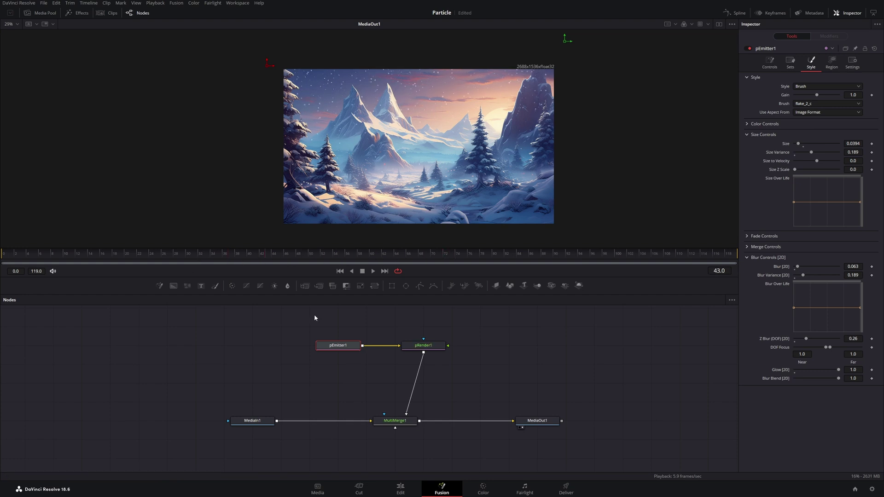
Step: Set pRender1's Pre-Generate Frames to 87 and check the snow coverage at frame 0
left_click(429, 347)
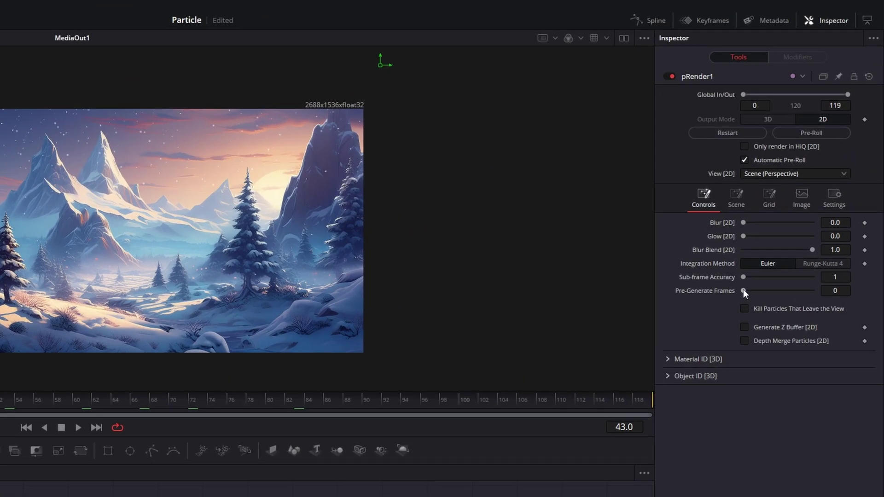
left_click_drag(775, 225, 788, 223)
left_click_drag(760, 291, 783, 291)
scroll(208, 243, "up", 2)
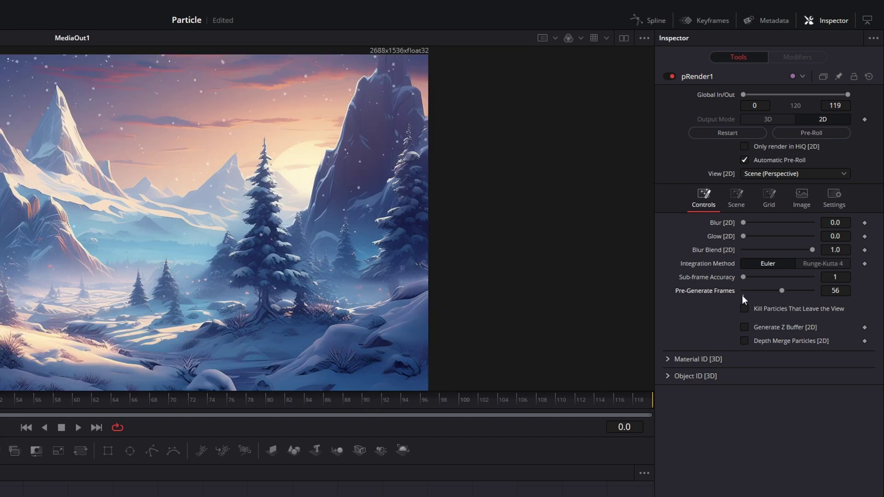
left_click_drag(782, 290, 799, 291)
scroll(450, 170, "down", 2)
left_click_drag(450, 166, 452, 162)
left_click_drag(202, 239, 204, 275)
left_click_drag(259, 220, 226, 278)
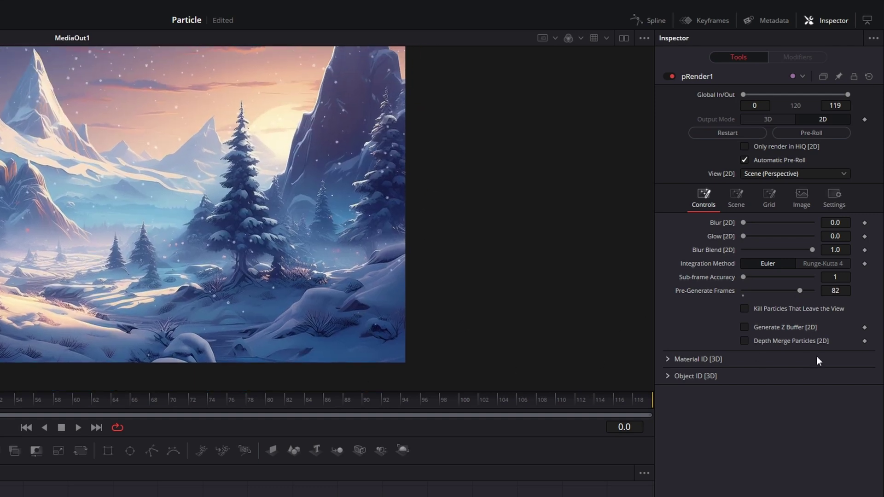
left_click_drag(800, 291, 803, 290)
scroll(152, 257, "down", 2)
scroll(155, 245, "up", 2)
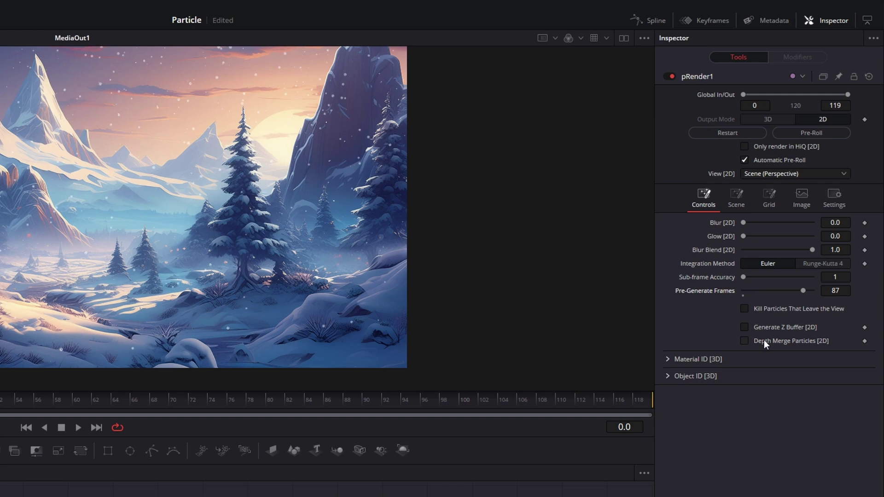
Step: Enable Kill Particles That Leave the View for pRender1 and look over the full composition
left_click(743, 309)
scroll(10, 230, "down", 1)
left_click_drag(36, 229, 74, 249)
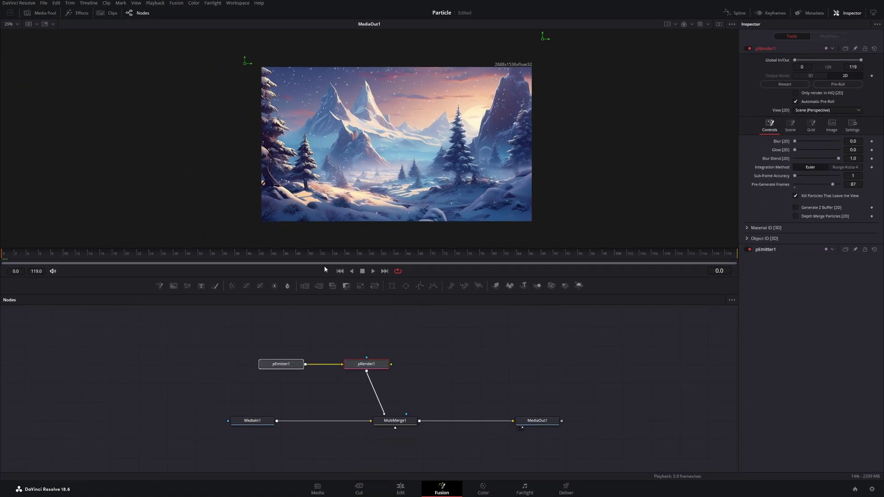
Step: Go to the Deliver page to set up the export of the snow composition
left_click(565, 487)
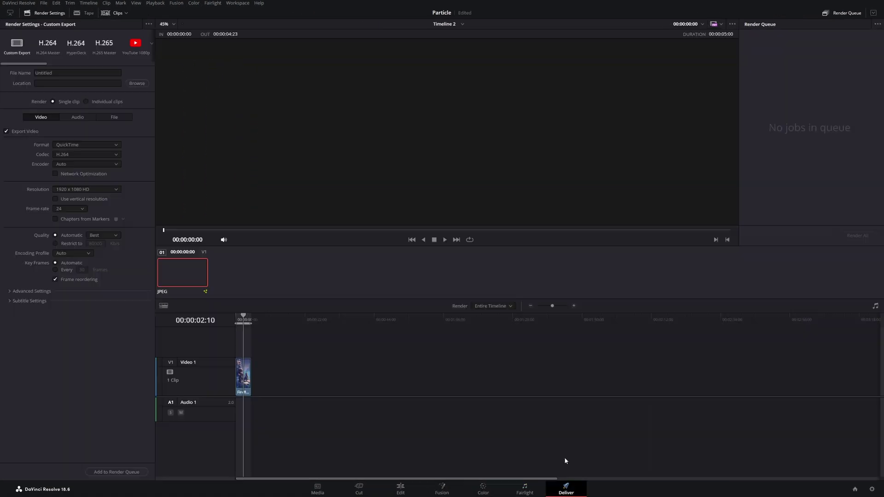